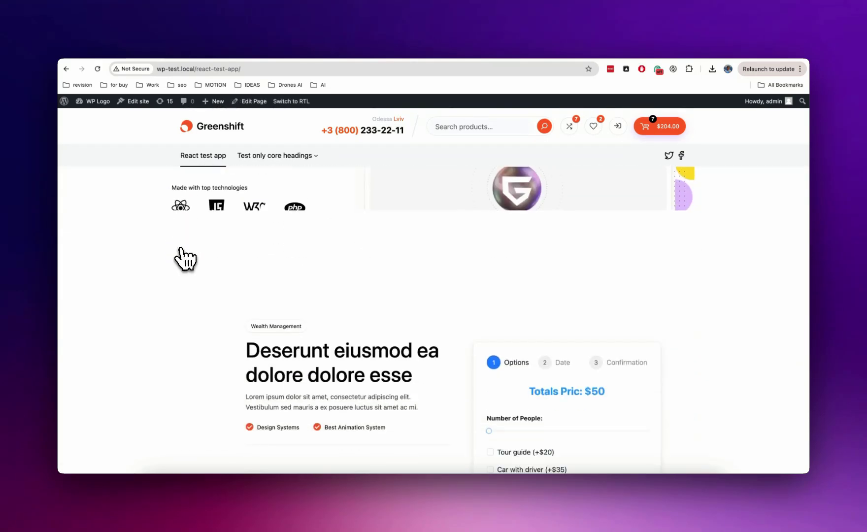
scroll(186, 259, "down", 2)
Open the shopping cart and proceed to the checkout page.
left_click(663, 129)
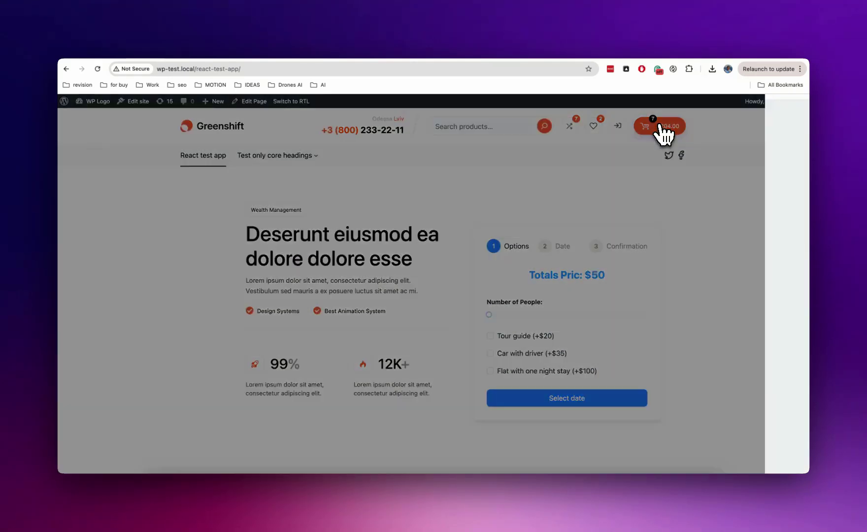
left_click(724, 463)
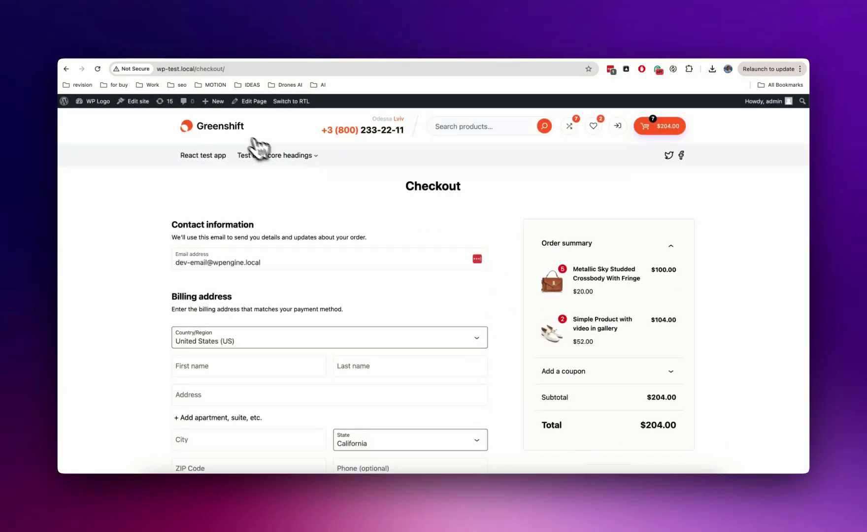
Open the Interactus Pobedictumus Alen and Test Greenshift and JSF posts, returning to the Transition grid after each.
scroll(164, 296, "down", 7)
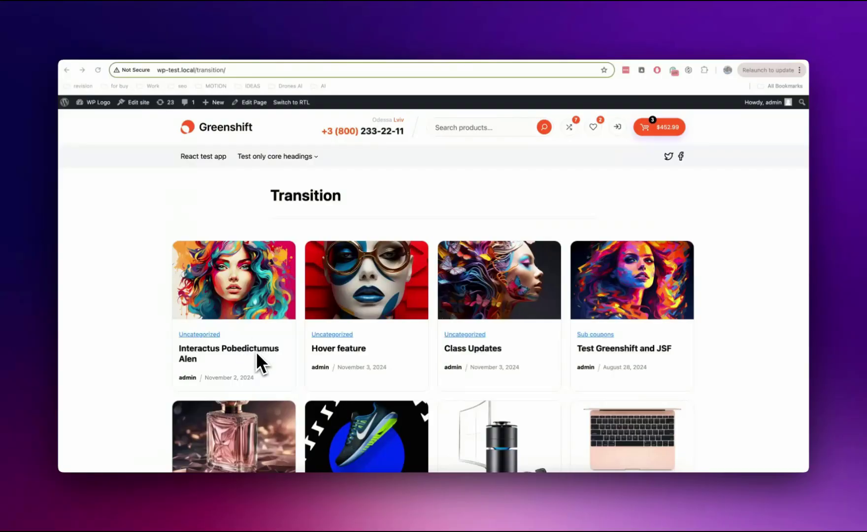
left_click(258, 356)
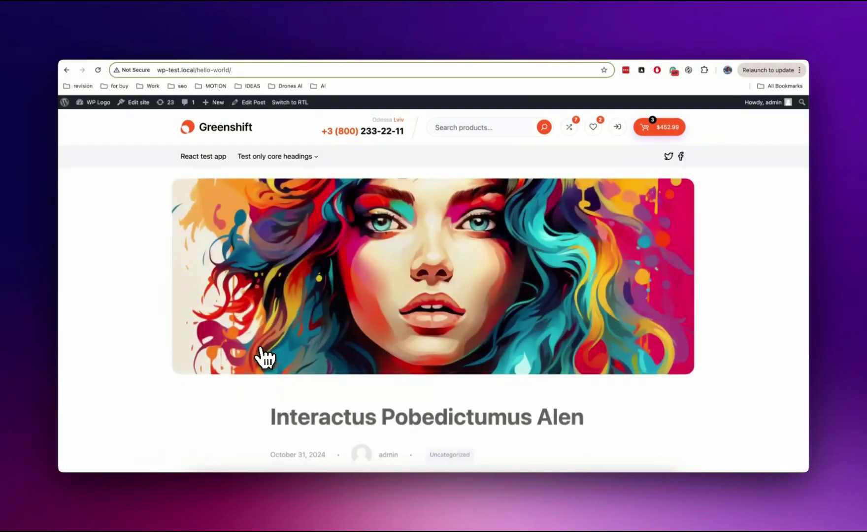
left_click(67, 70)
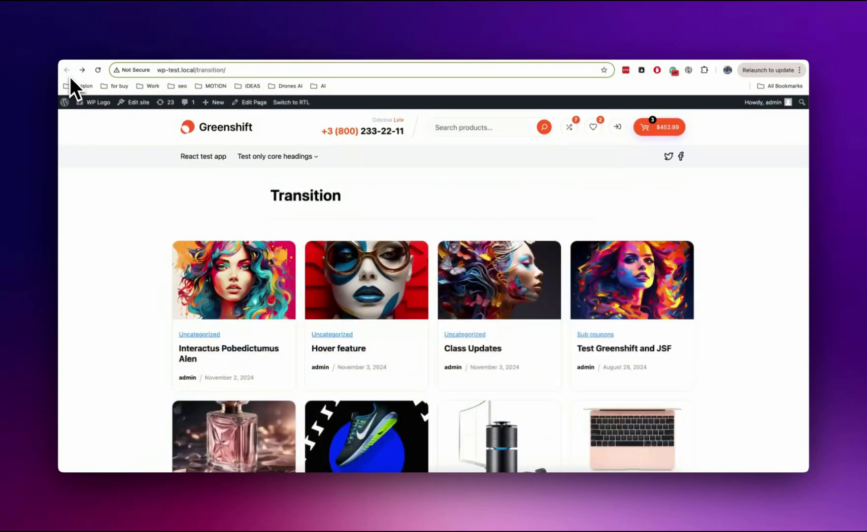
left_click(606, 351)
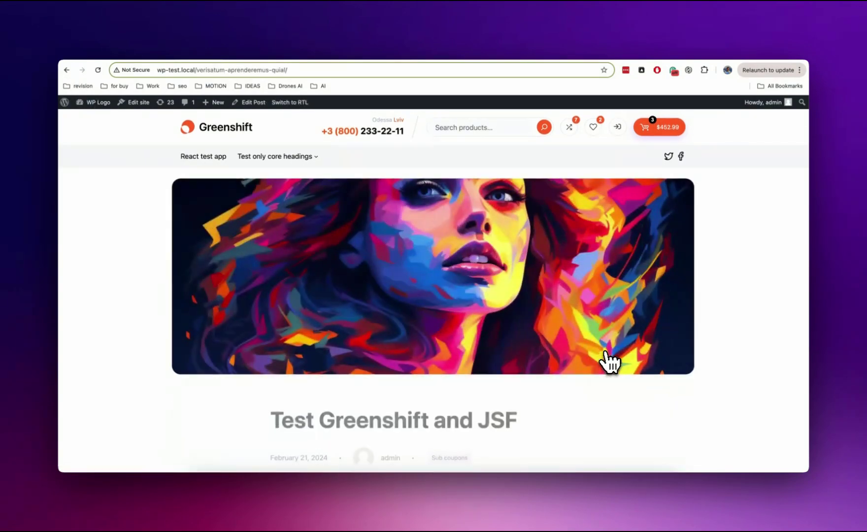
left_click(66, 70)
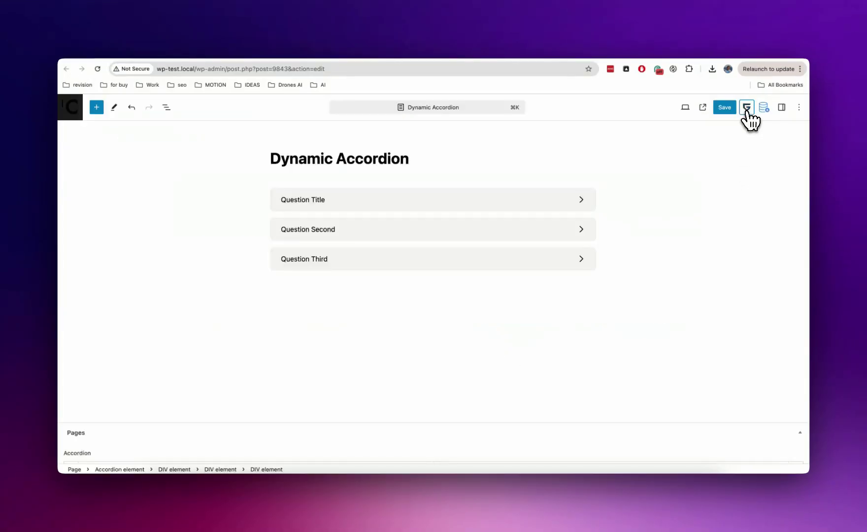
Change the GreenShift page transition effect from Zoom to Push and save the global settings.
left_click(747, 107)
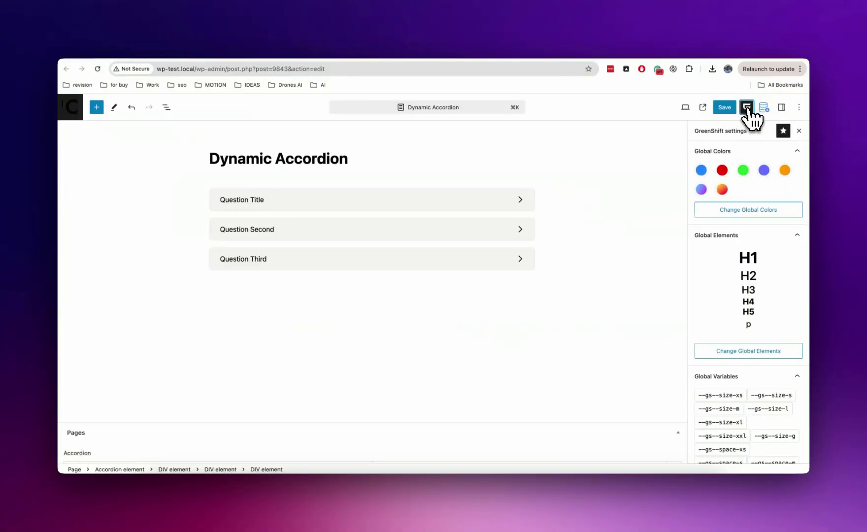
scroll(754, 258, "down", 5)
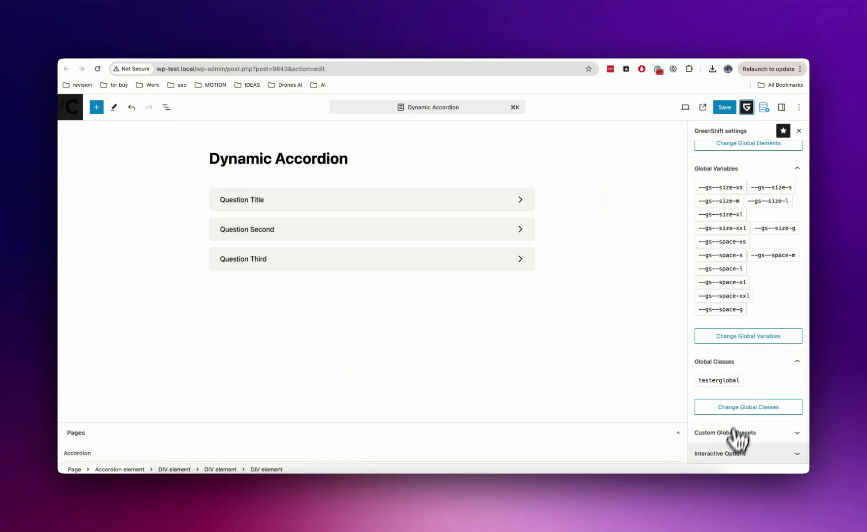
left_click(734, 452)
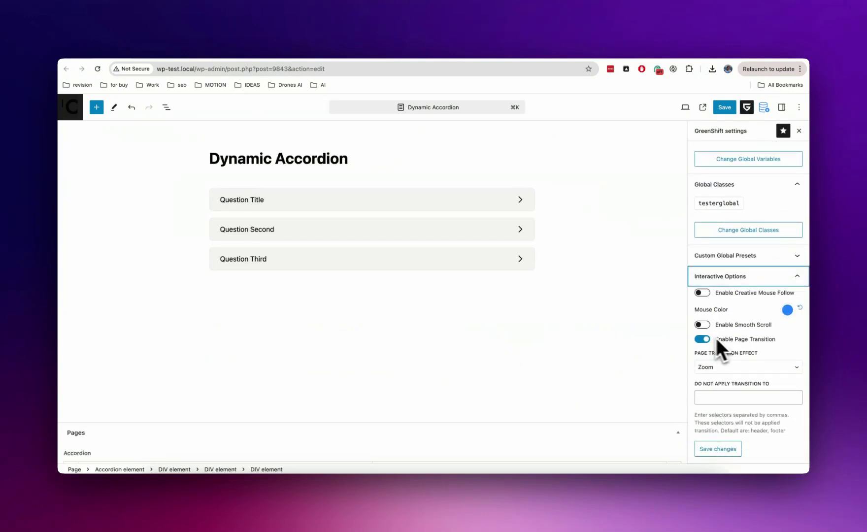
left_click(742, 372)
left_click(742, 386)
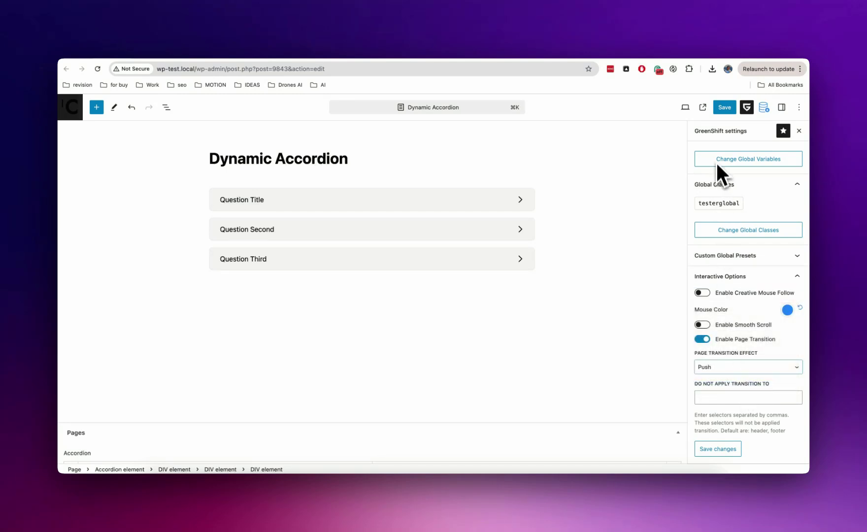
left_click(710, 450)
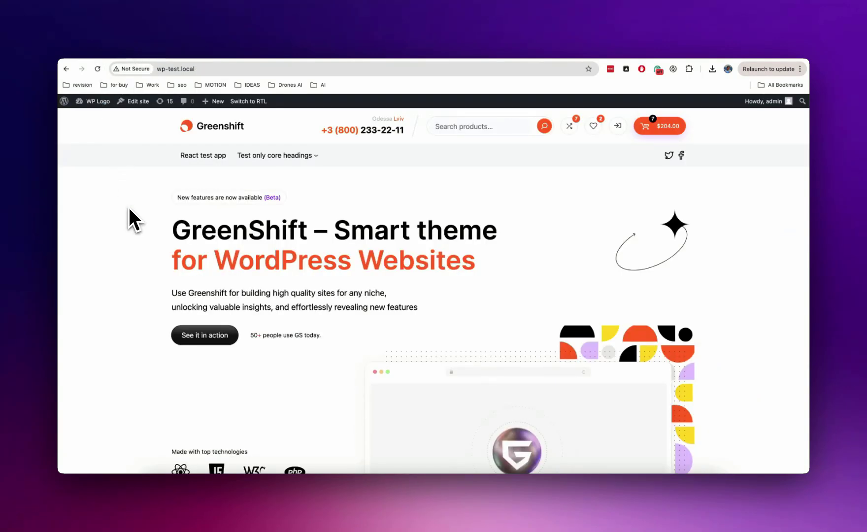
Visit the React test app, compare, wishlist and home pages, then open Class Updates and go back.
left_click(199, 162)
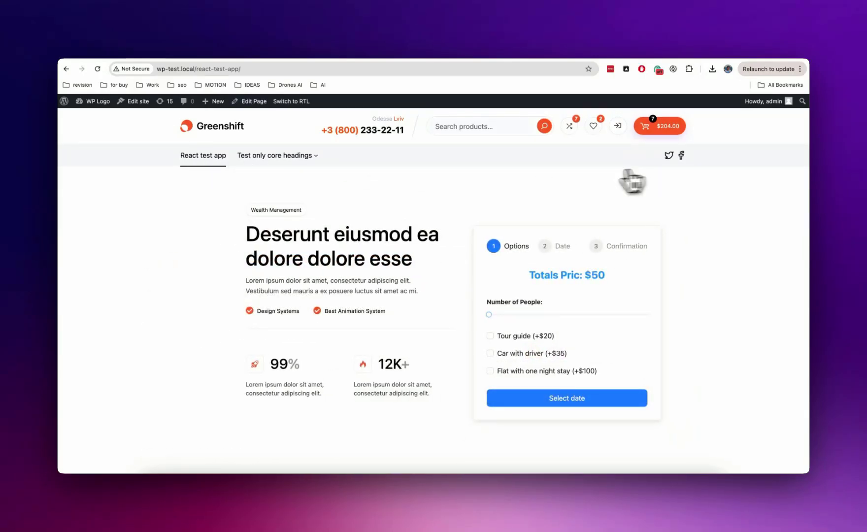
left_click(569, 126)
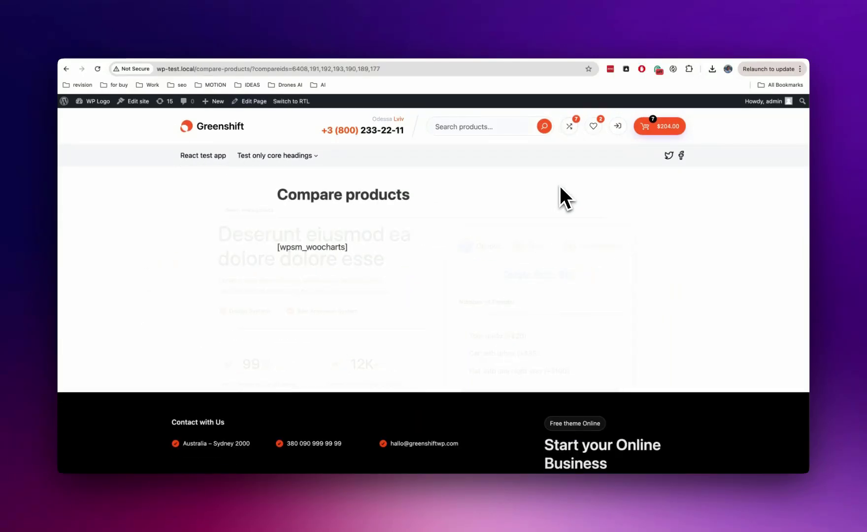
left_click(593, 126)
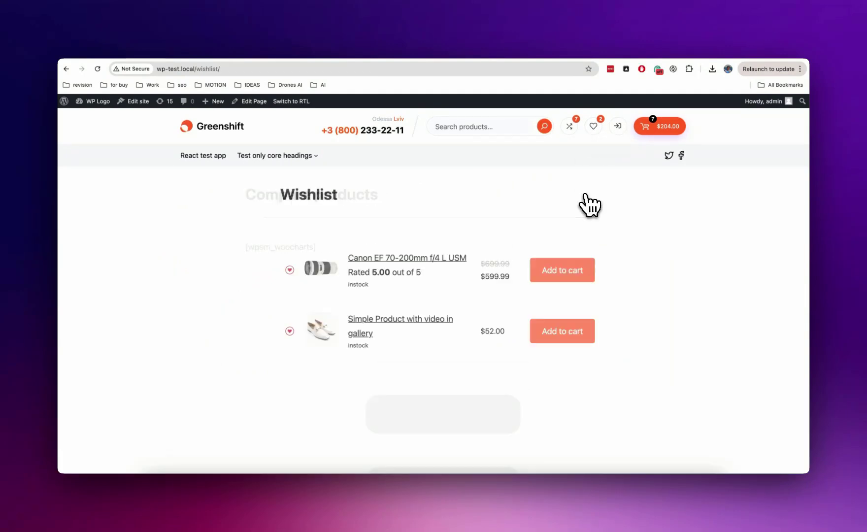
left_click(220, 129)
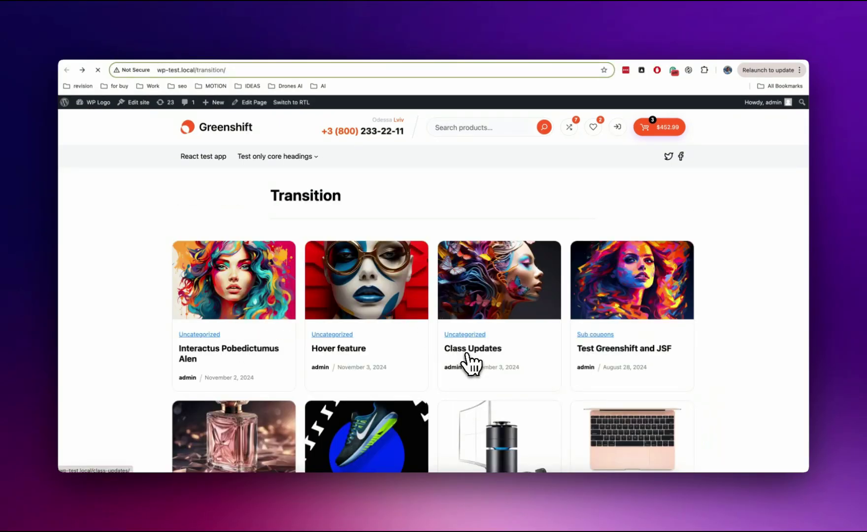
left_click(472, 364)
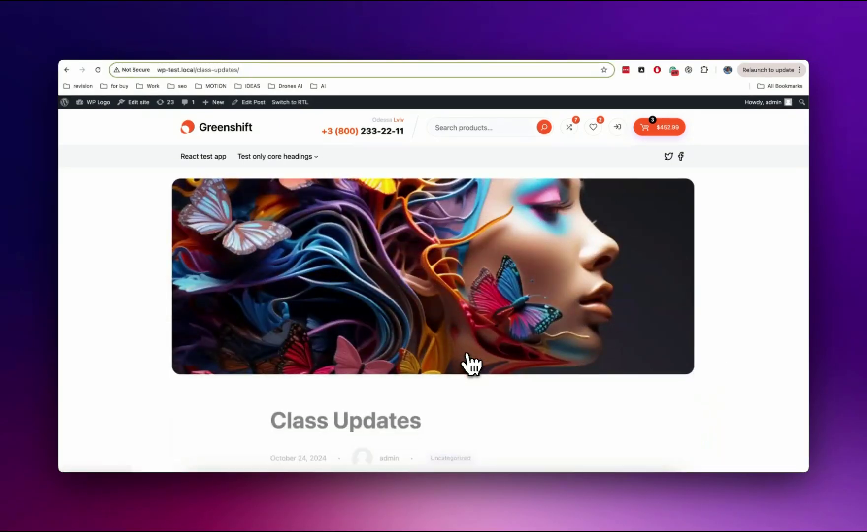
left_click(67, 70)
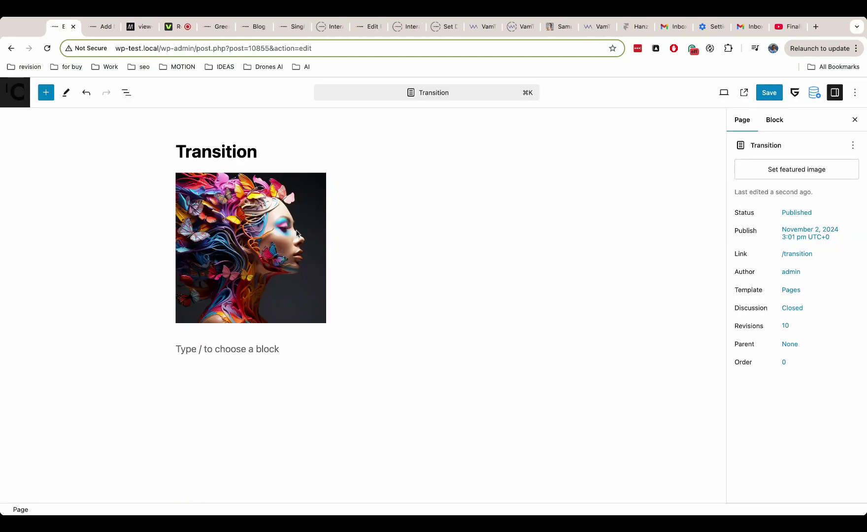
Save the Transition page, view it on the front end, then return to its editor tab.
left_click(100, 29)
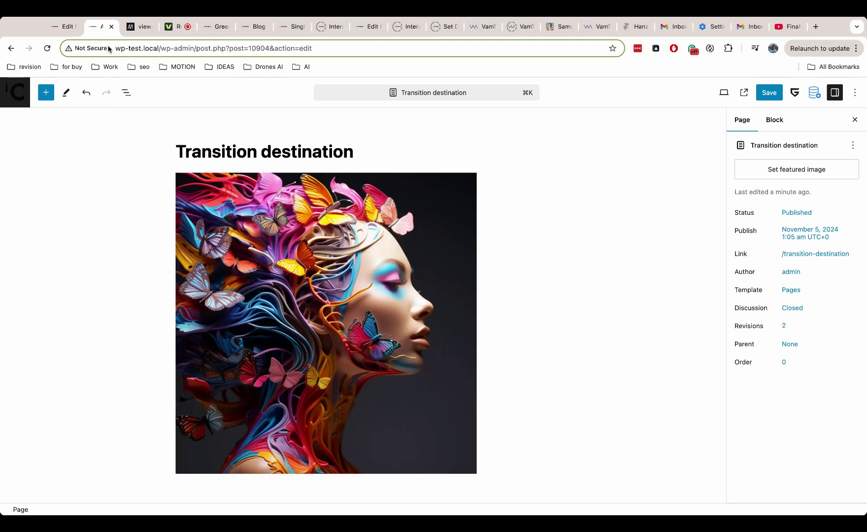
left_click(68, 28)
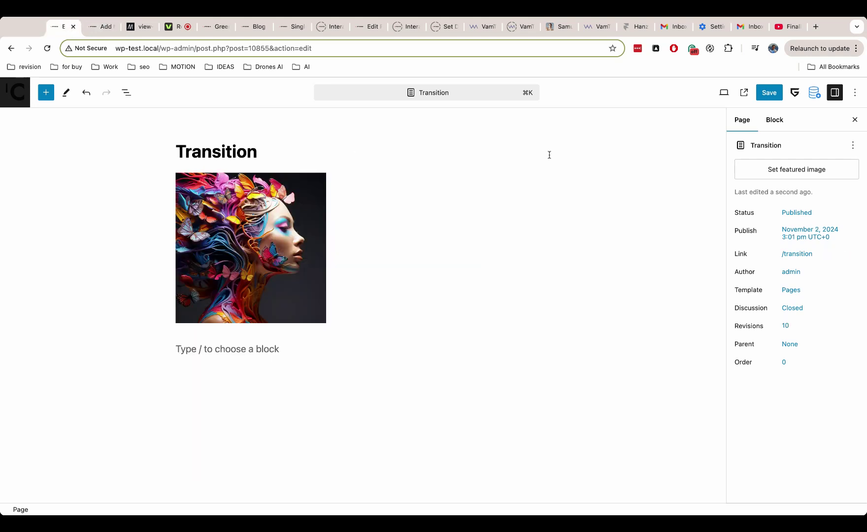
left_click(769, 93)
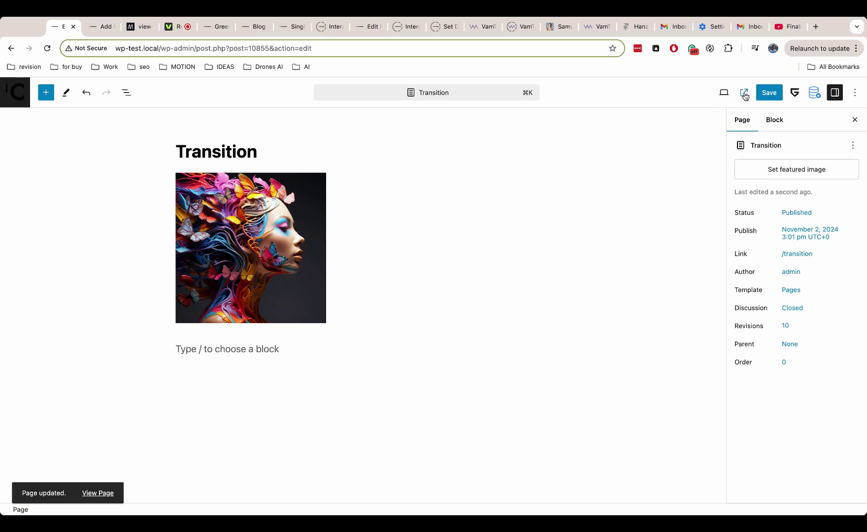
left_click(744, 93)
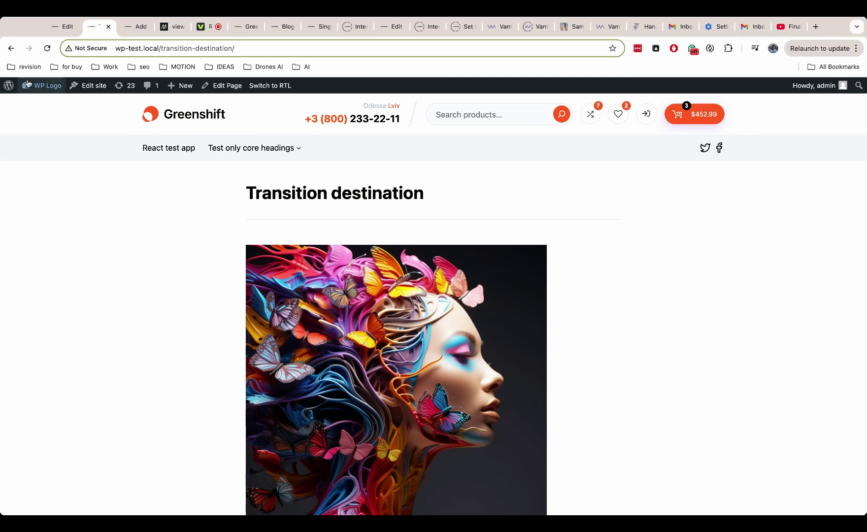
left_click(11, 48)
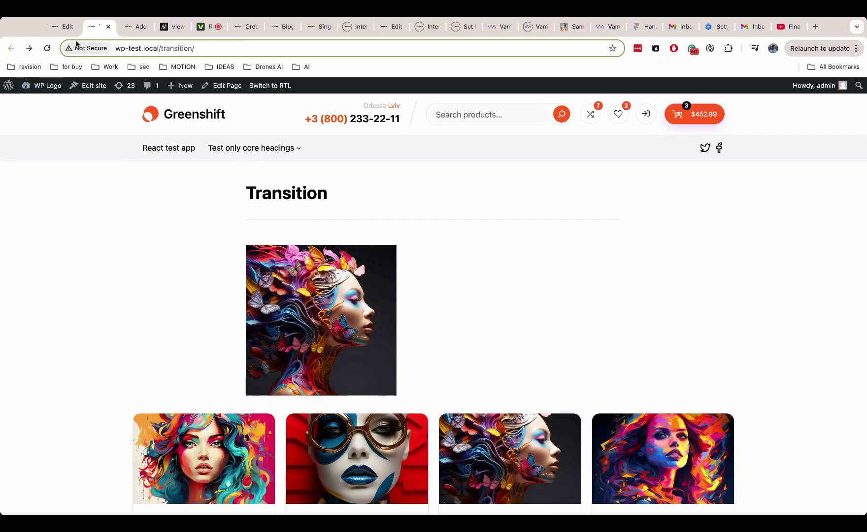
left_click(64, 27)
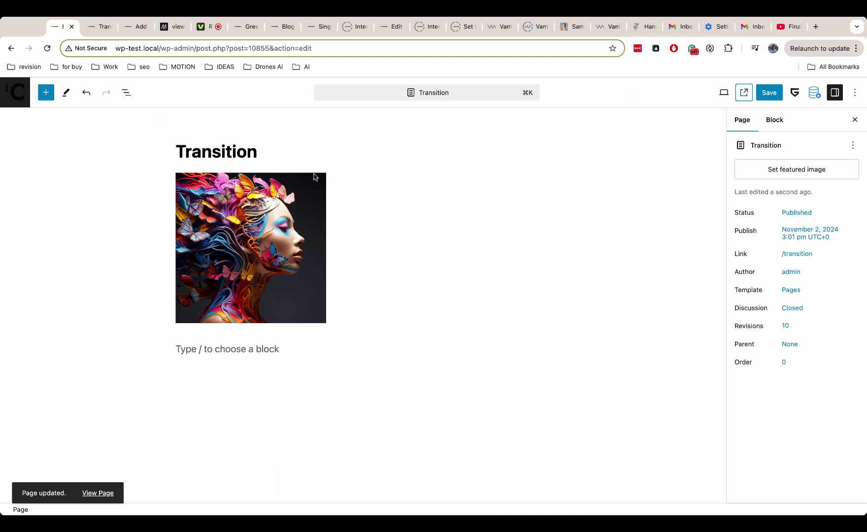
Give the Transition page's butterfly image custom CSS view-transition-name:photo, copy it, and save.
left_click(288, 204)
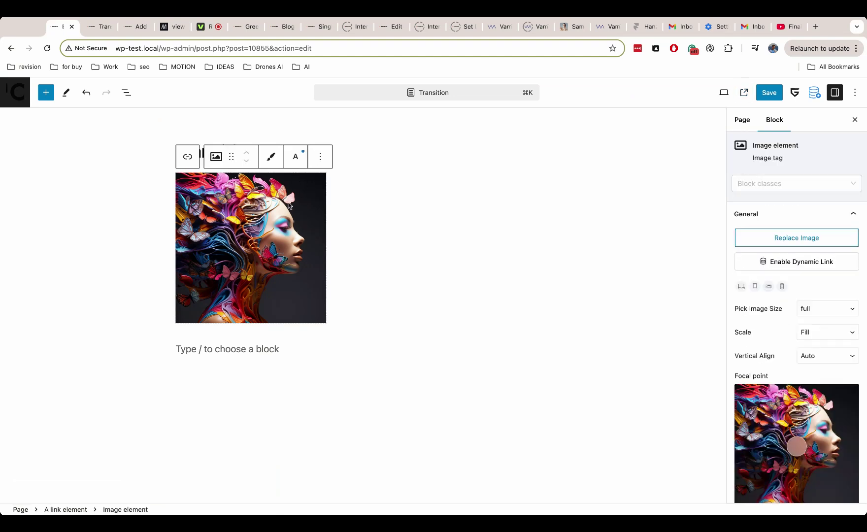
scroll(808, 265, "down", 6)
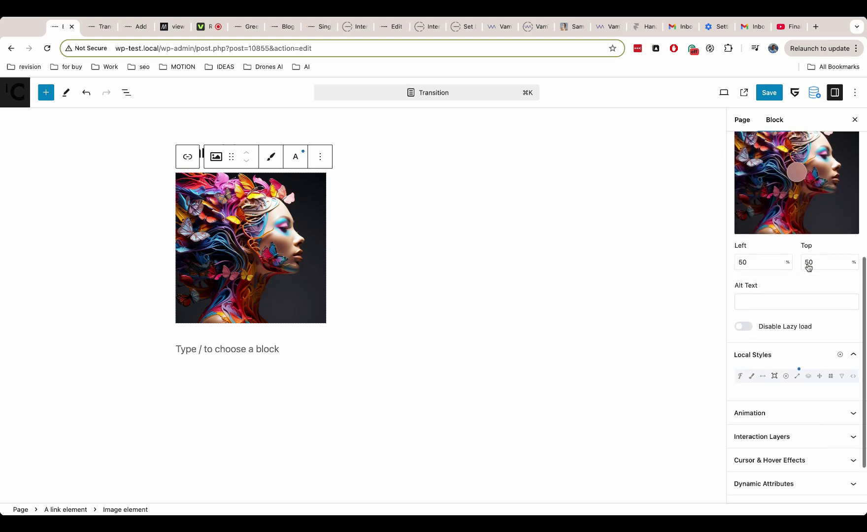
left_click(853, 365)
scroll(853, 366, "down", 4)
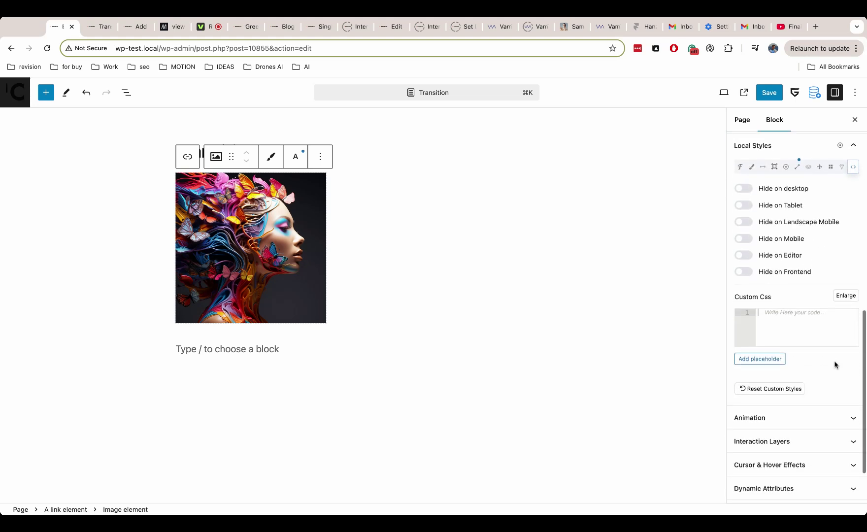
left_click(772, 360)
left_click(780, 322)
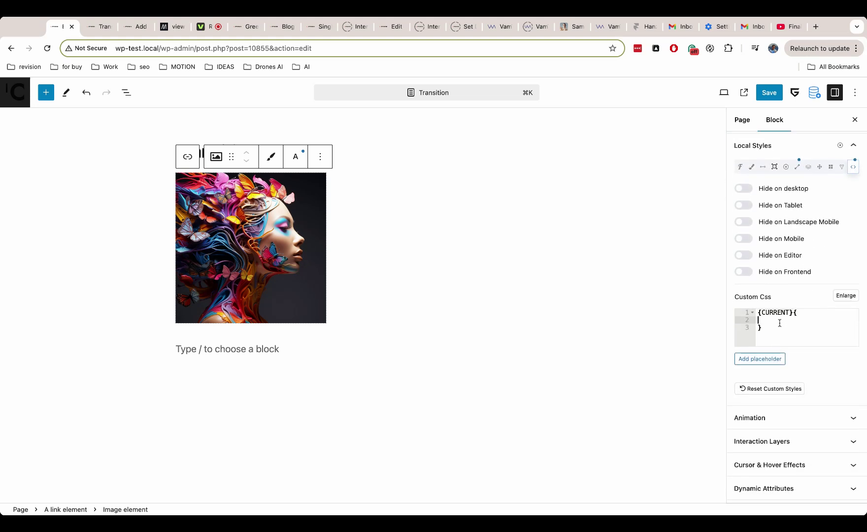
type("view-")
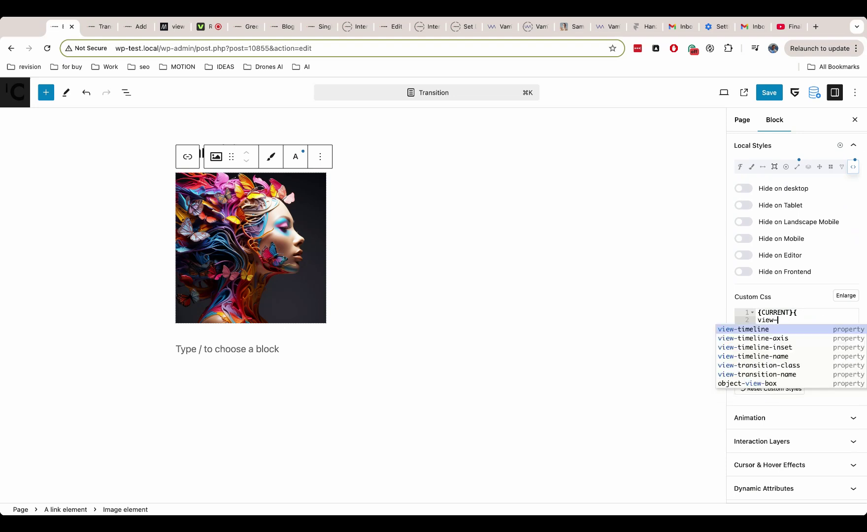
type("transition")
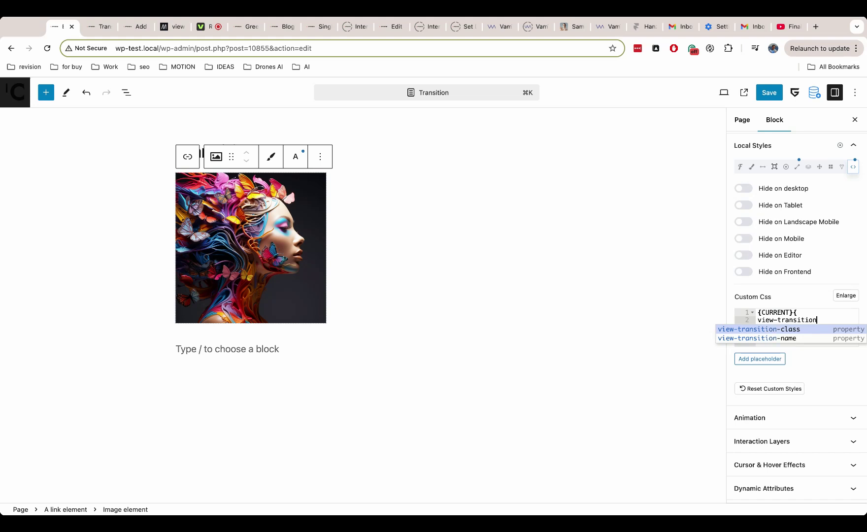
type("-name:photo")
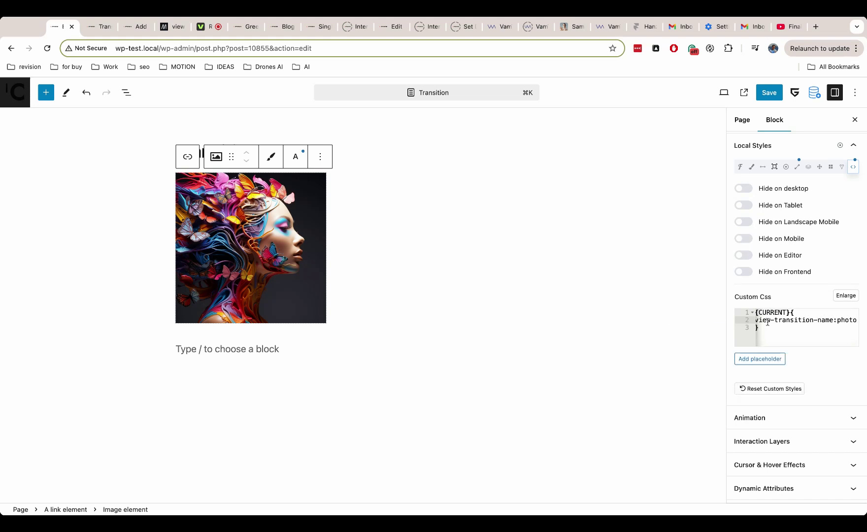
left_click(787, 326)
key("cmd+a")
key("super+c")
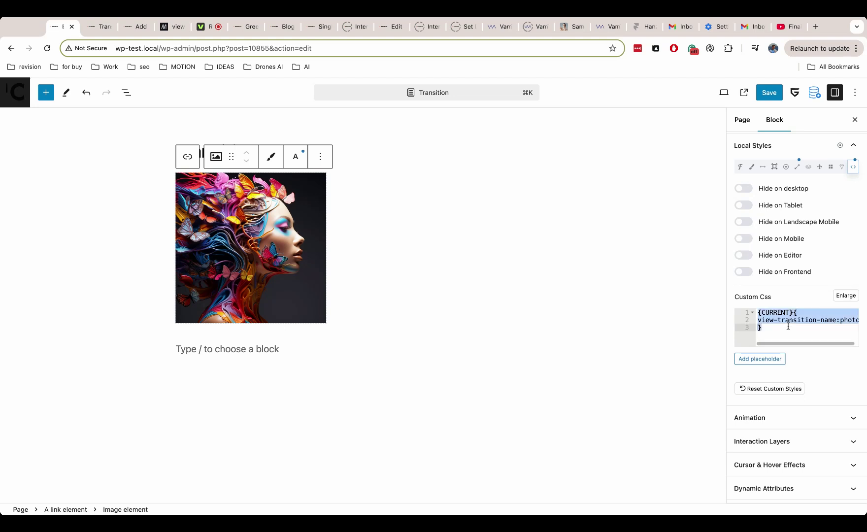
left_click(769, 93)
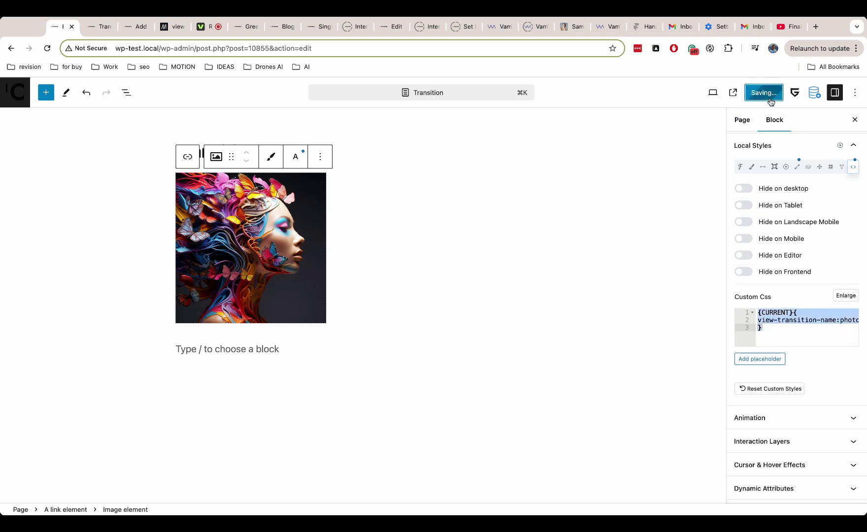
Paste view-transition-name:photo into the destination page image's Custom CSS and save that page.
left_click(130, 28)
left_click(305, 220)
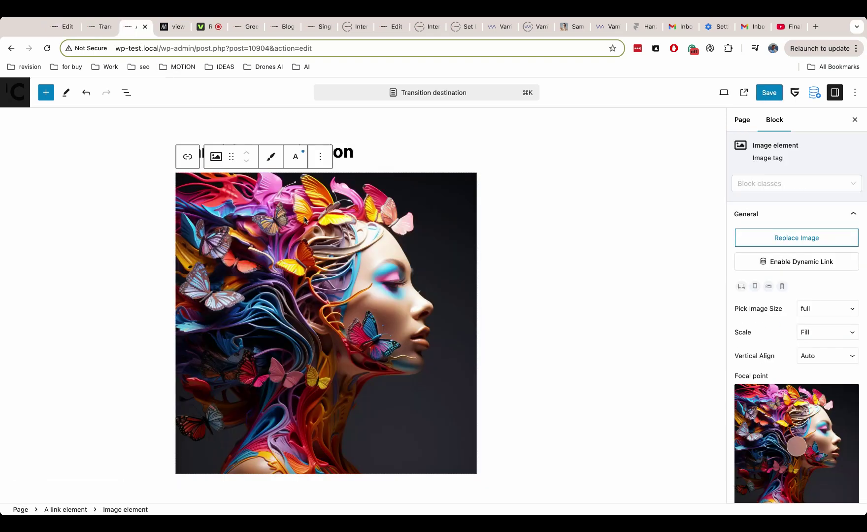
scroll(848, 331, "down", 5)
left_click(848, 395)
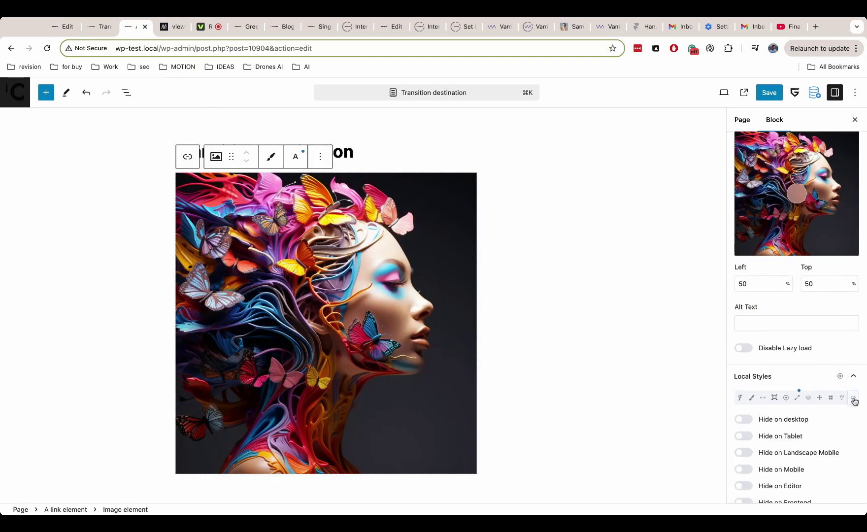
scroll(854, 401, "down", 2)
scroll(854, 401, "down", 3)
left_click(793, 344)
key("super+v")
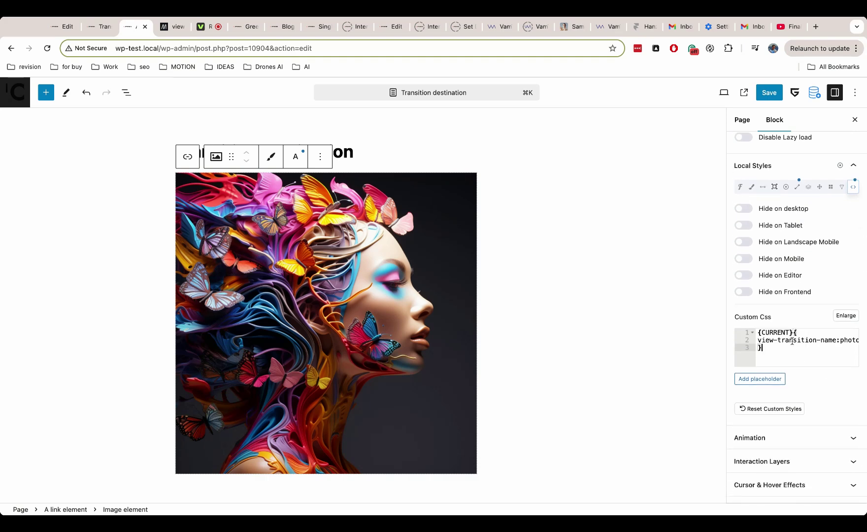
left_click(771, 92)
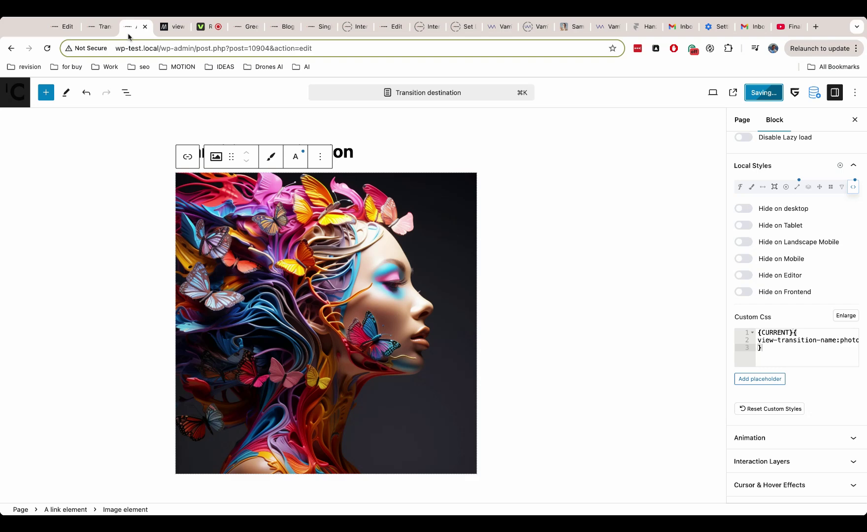
On the live Transition page, go from the image to the destination and back three times, then close the tab.
left_click(97, 31)
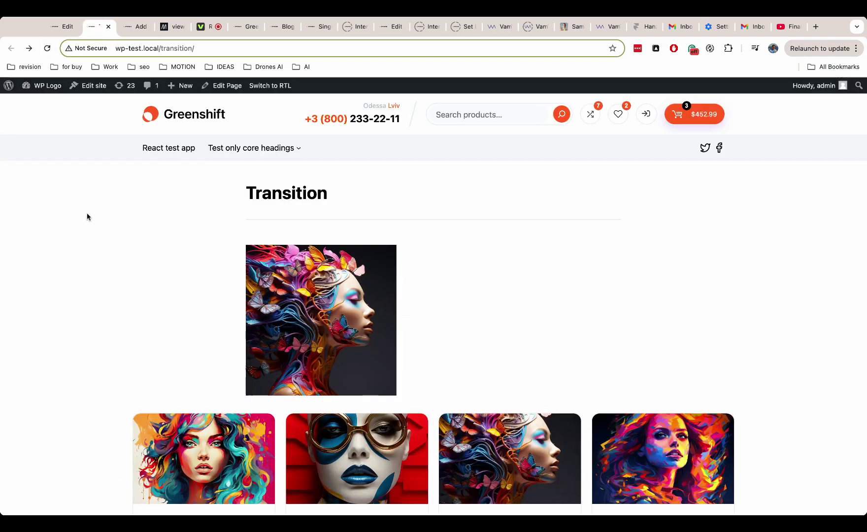
left_click(13, 45)
left_click(11, 47)
left_click(306, 272)
left_click(11, 48)
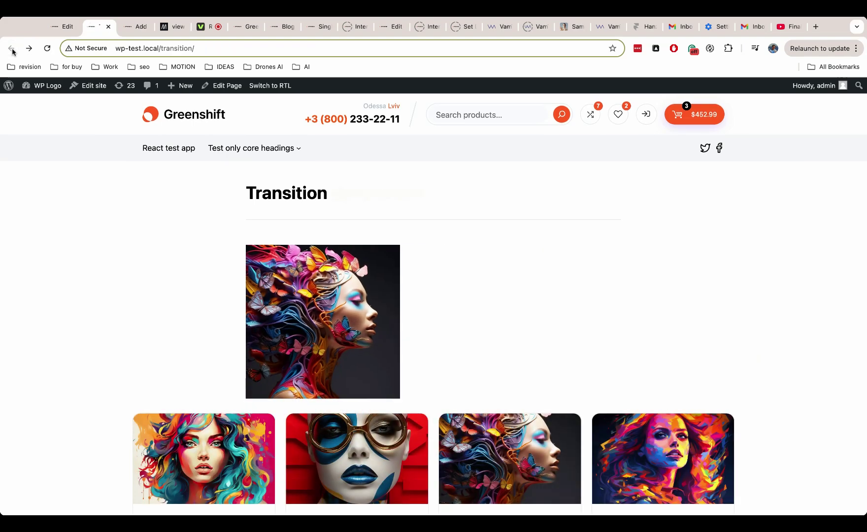
left_click(280, 274)
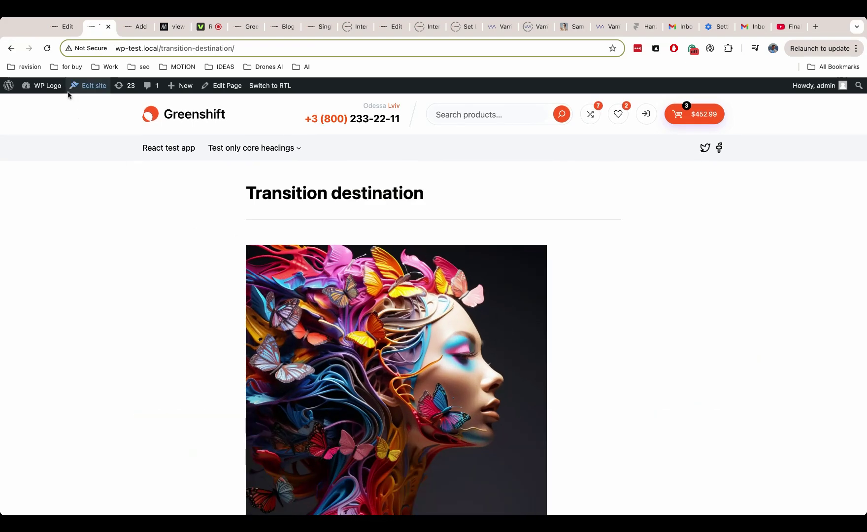
left_click(12, 49)
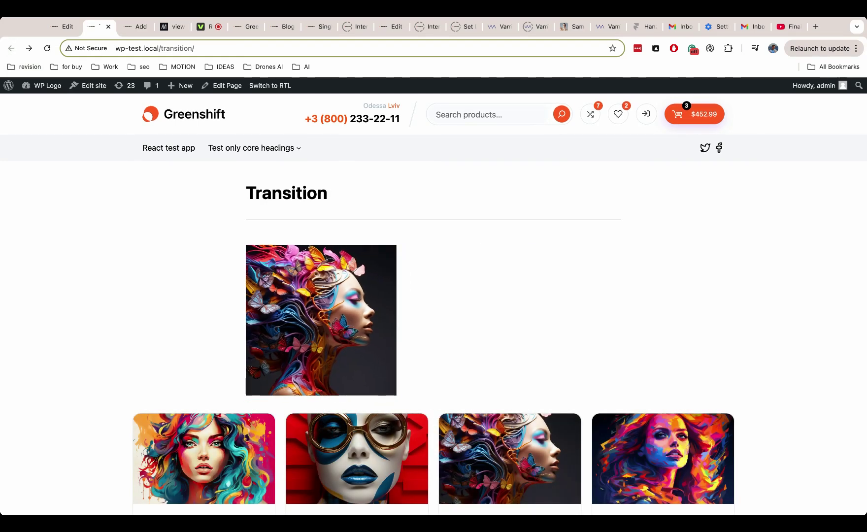
key("super+w")
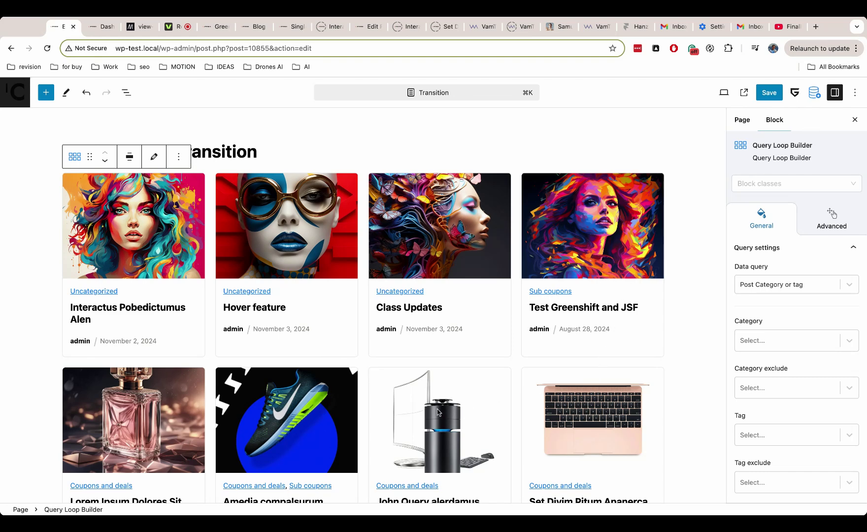
Add a paragraph under the Transition title reading view-transition-name:post-ID.
scroll(140, 403, "down", 2)
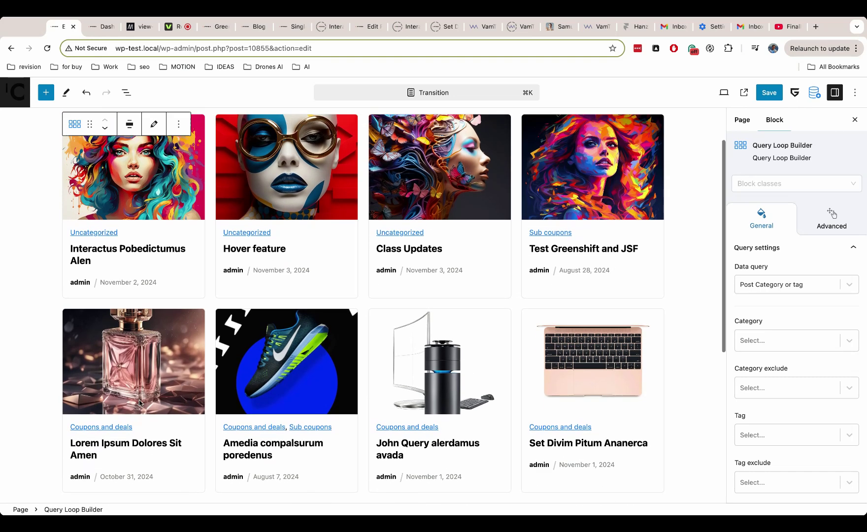
scroll(139, 403, "up", 2)
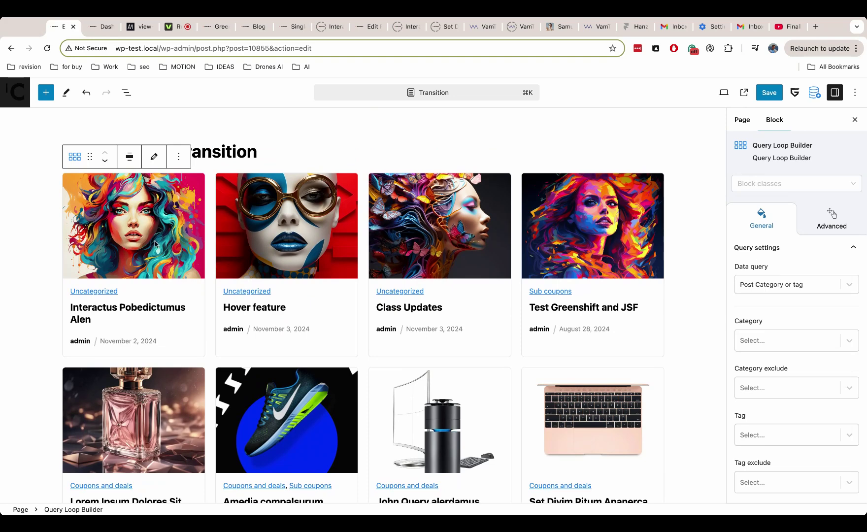
left_click(299, 150)
key("Return")
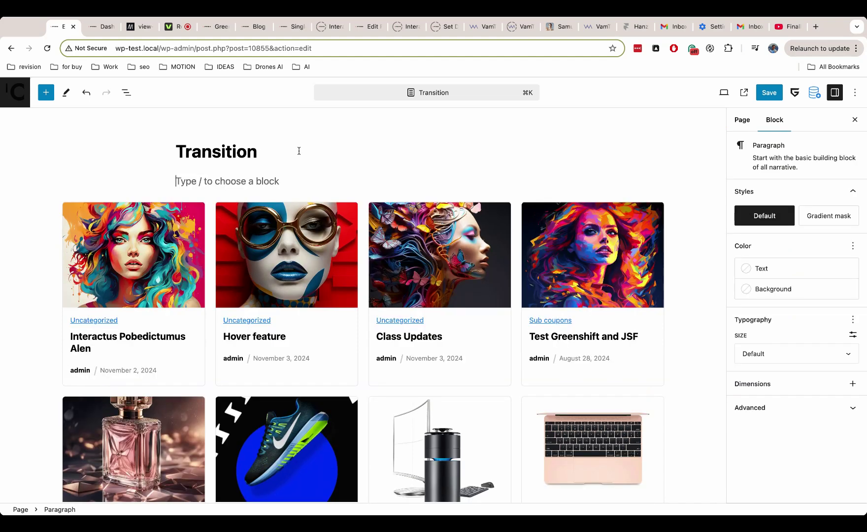
type("view-transition-name:post-ID")
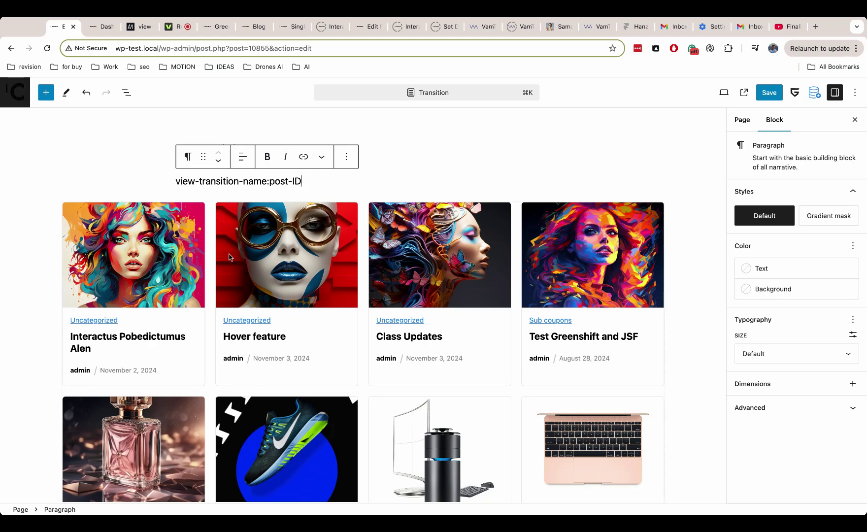
In the Query Loop Builder's card layout, delete the Dynamic Image block using List View.
left_click(508, 307)
left_click(155, 189)
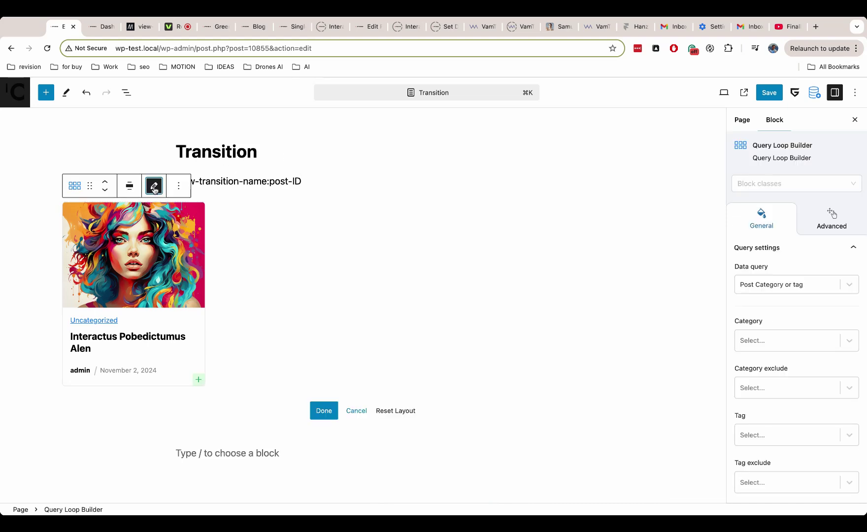
left_click(127, 94)
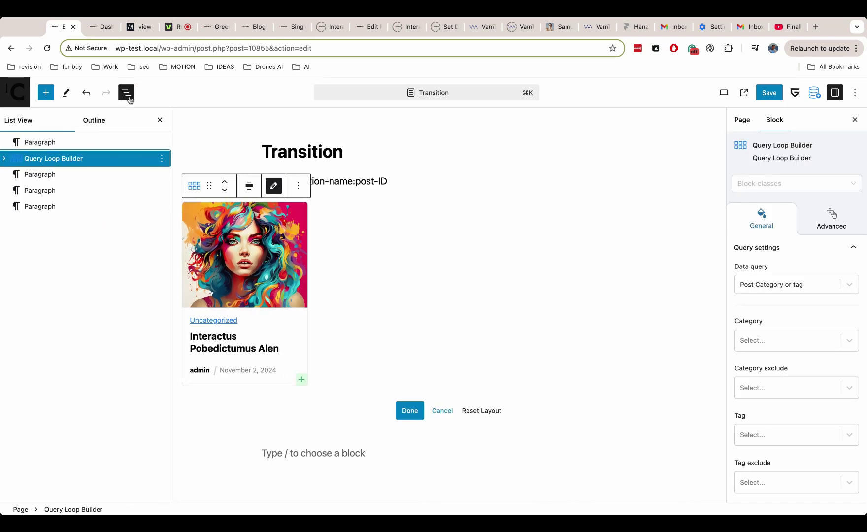
left_click(9, 160)
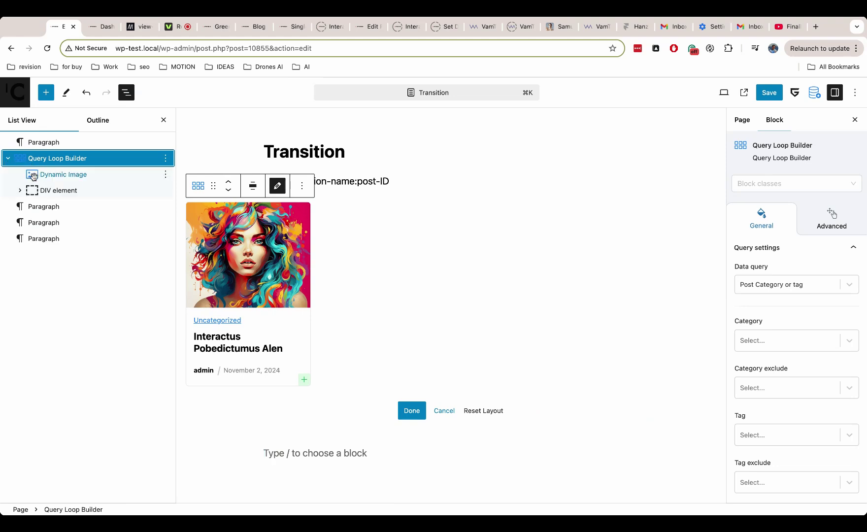
left_click(87, 176)
left_click(357, 197)
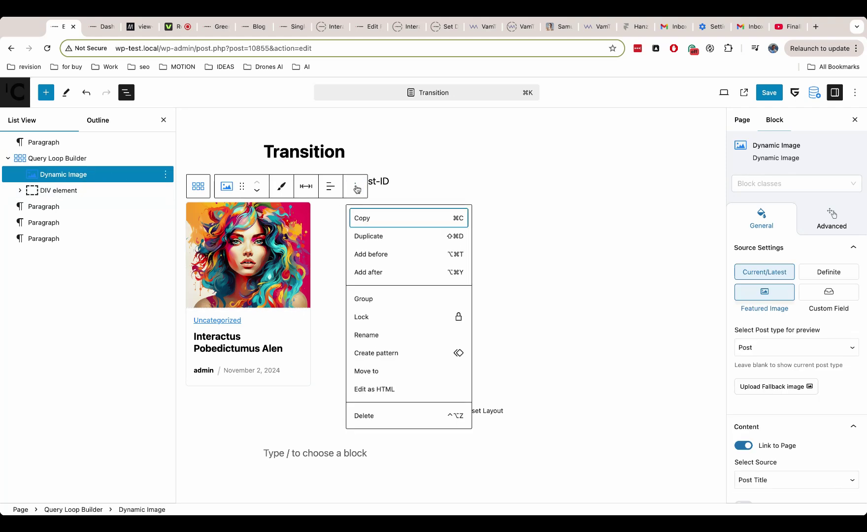
left_click(367, 416)
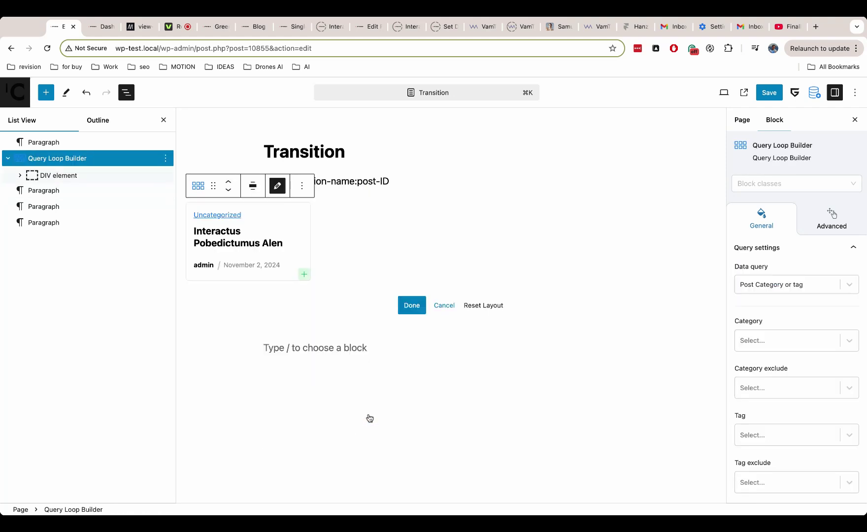
left_click(304, 275)
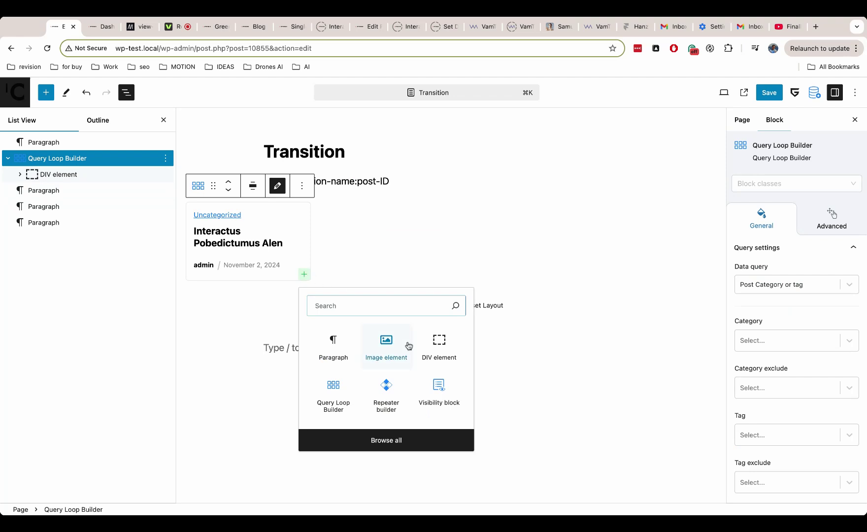
Insert an Image above the card's DIV and link it dynamically to the current Post's Post Image.
left_click(386, 345)
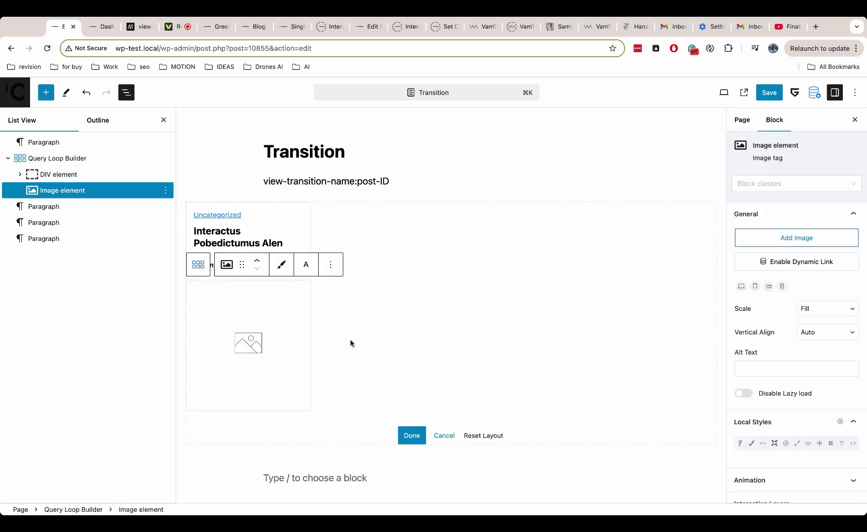
left_click(257, 263)
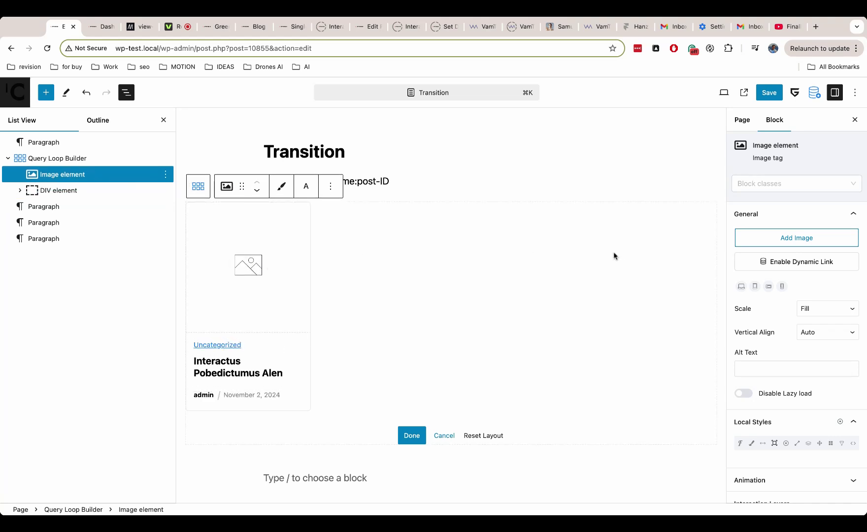
left_click(790, 262)
scroll(790, 263, "down", 3)
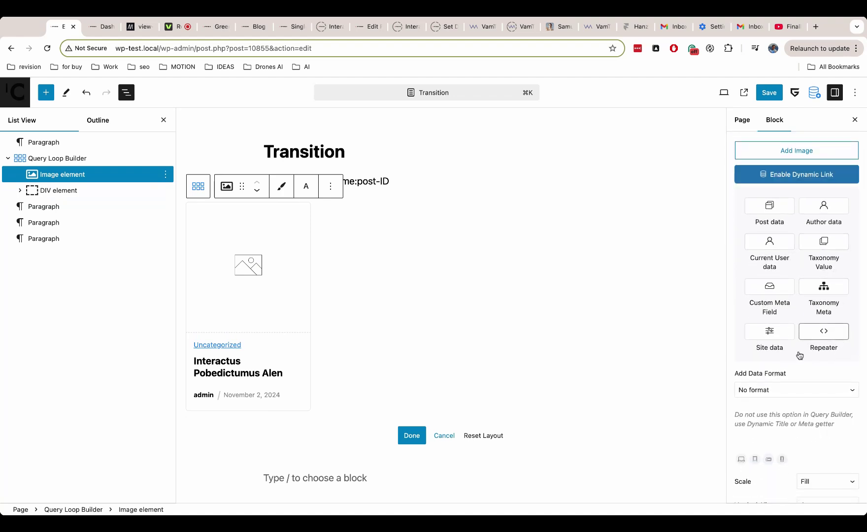
left_click(760, 221)
left_click(824, 288)
scroll(798, 296, "down", 2)
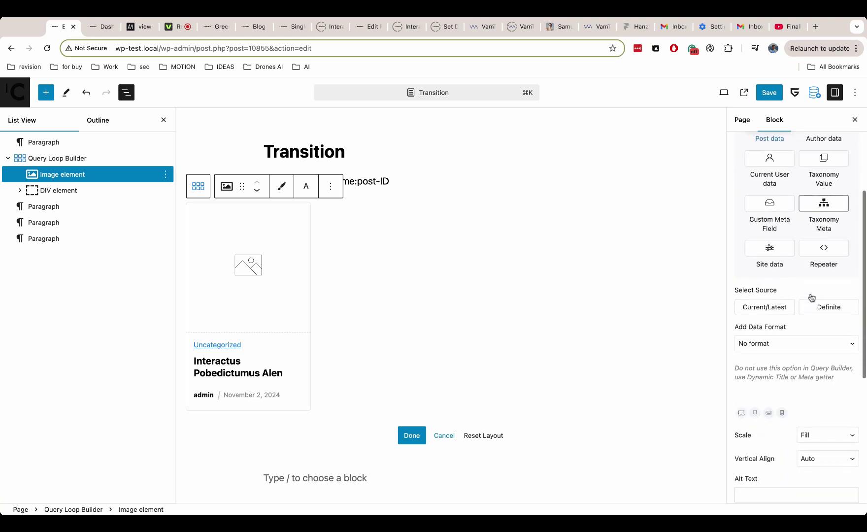
left_click(780, 292)
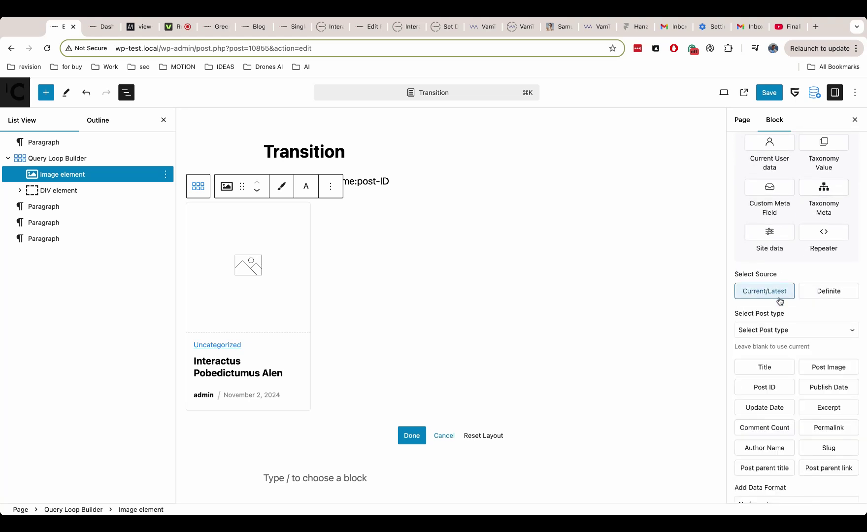
left_click(787, 330)
scroll(789, 316, "down", 3)
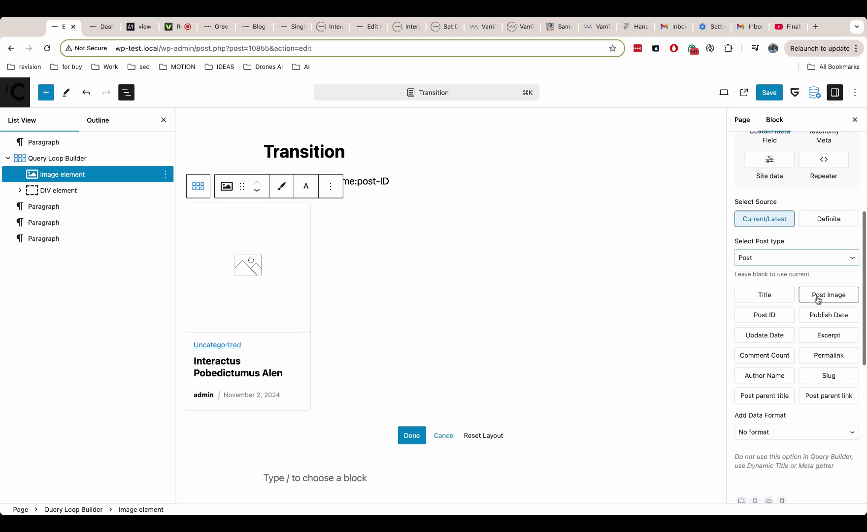
left_click(817, 295)
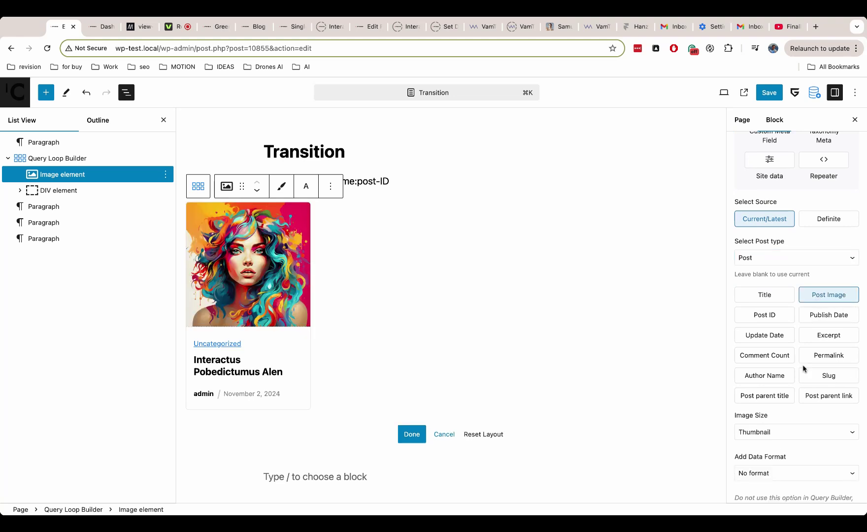
Set the loop image's width to 100% and height to 150 px.
scroll(804, 369, "down", 3)
scroll(804, 368, "down", 3)
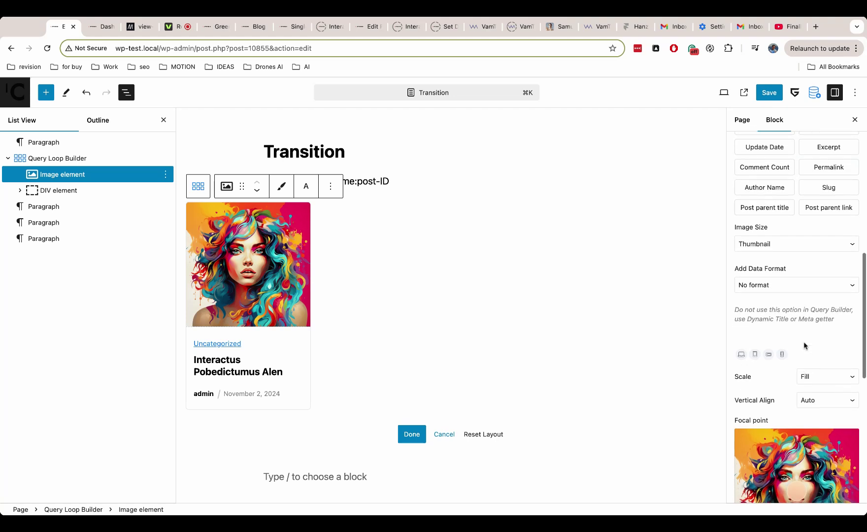
scroll(804, 341, "down", 5)
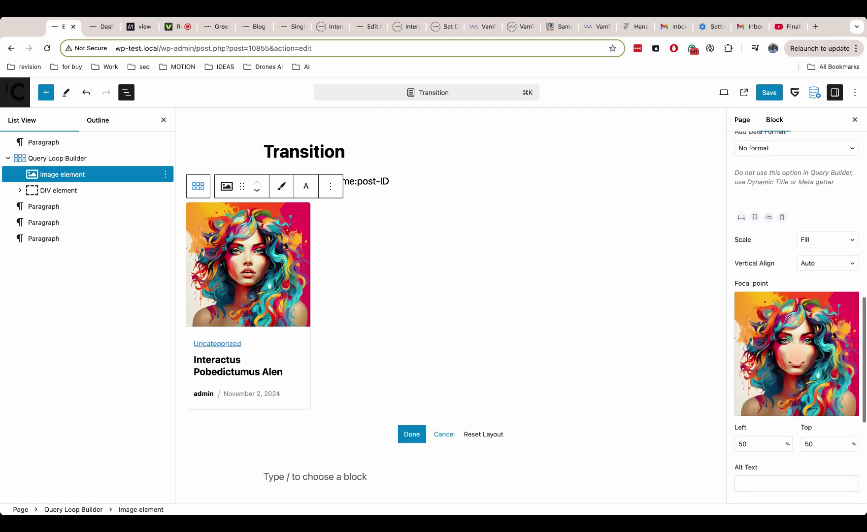
scroll(798, 369, "down", 7)
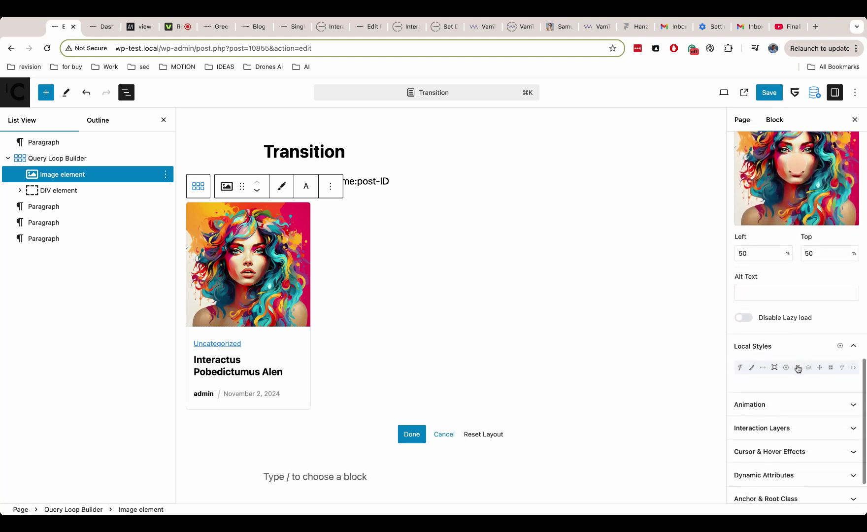
left_click(798, 369)
scroll(799, 367, "down", 3)
left_click(793, 341)
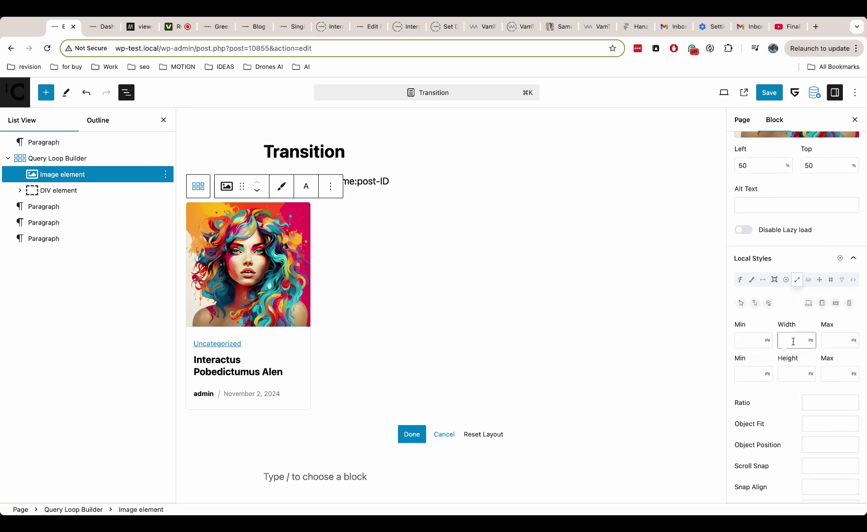
type("100%")
left_click(799, 370)
type("2")
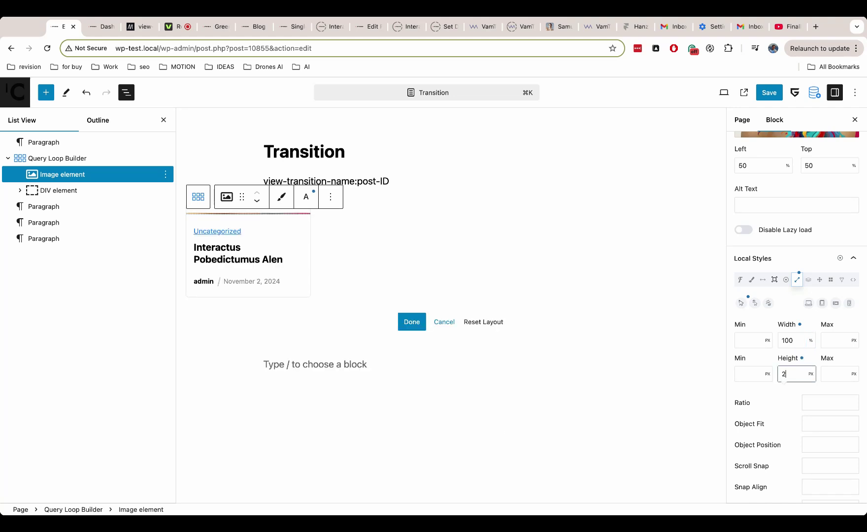
type("50")
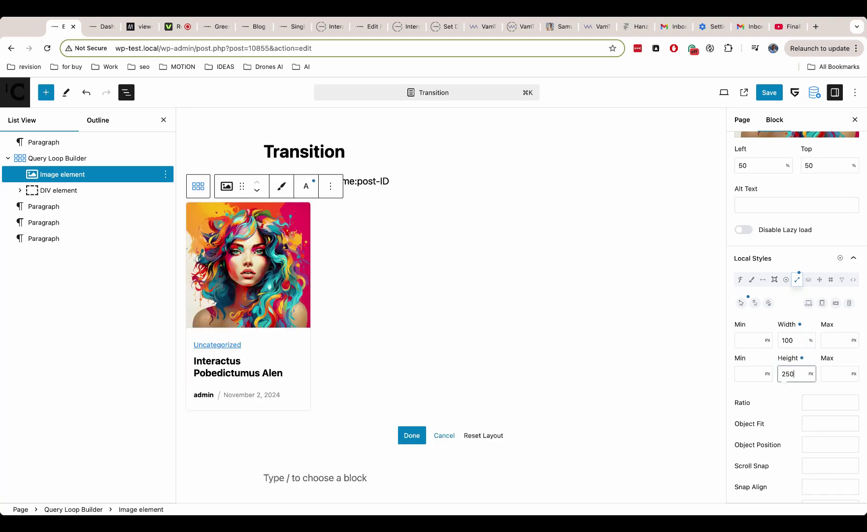
left_click(785, 373)
key("BackSpace")
type("1")
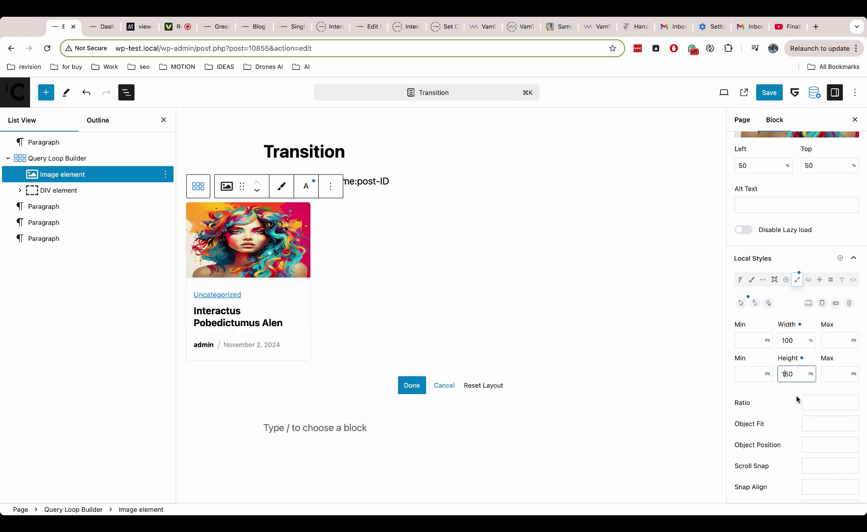
Set the loop image's Object Fit to Cover.
left_click(813, 419)
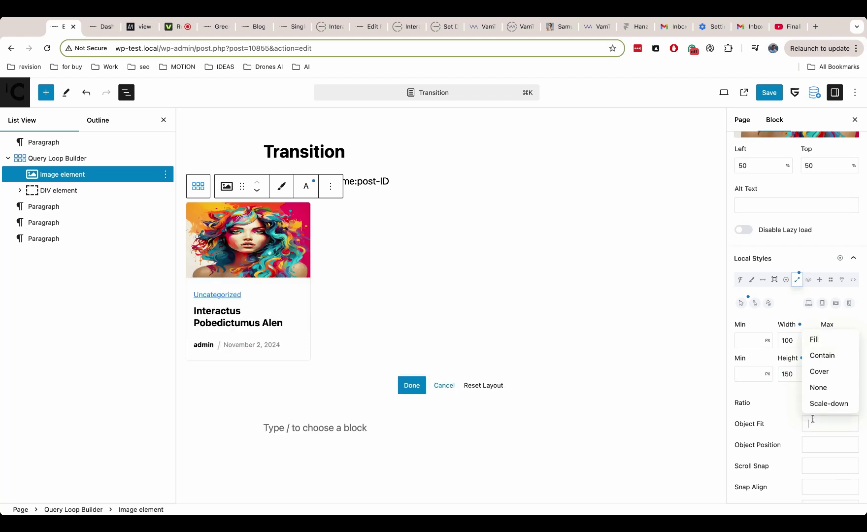
left_click(821, 372)
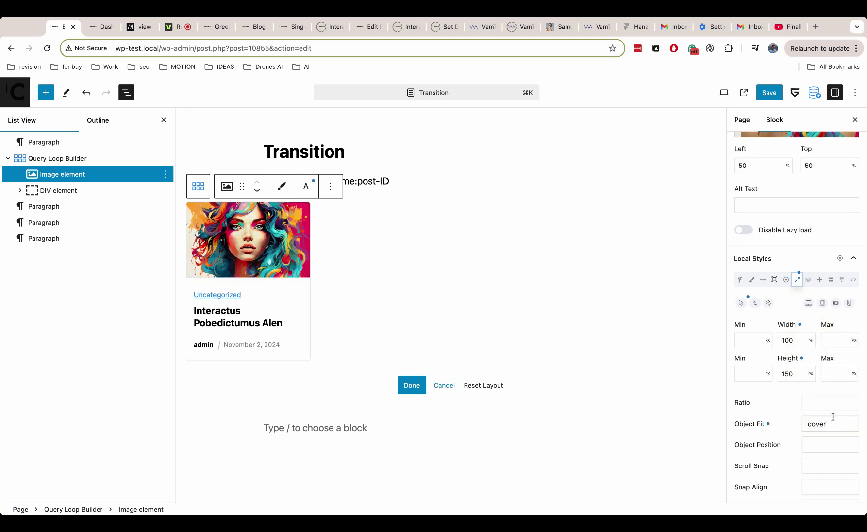
scroll(813, 443, "up", 5)
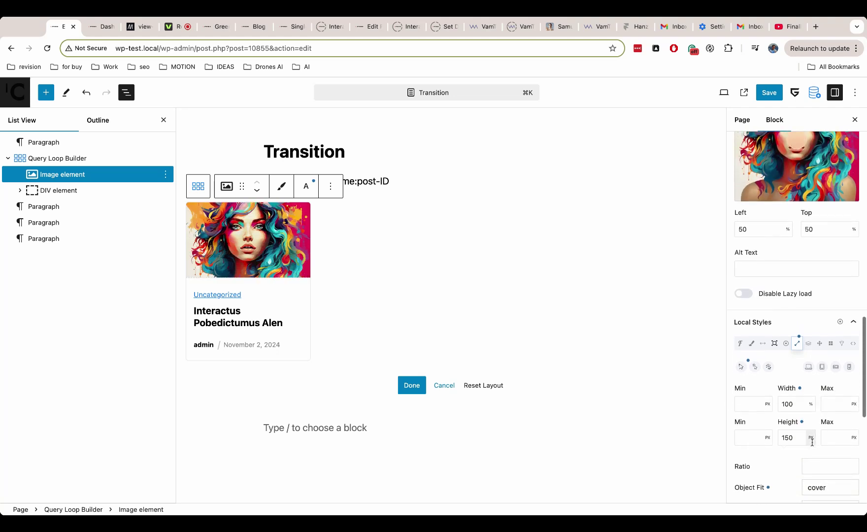
scroll(813, 443, "down", 10)
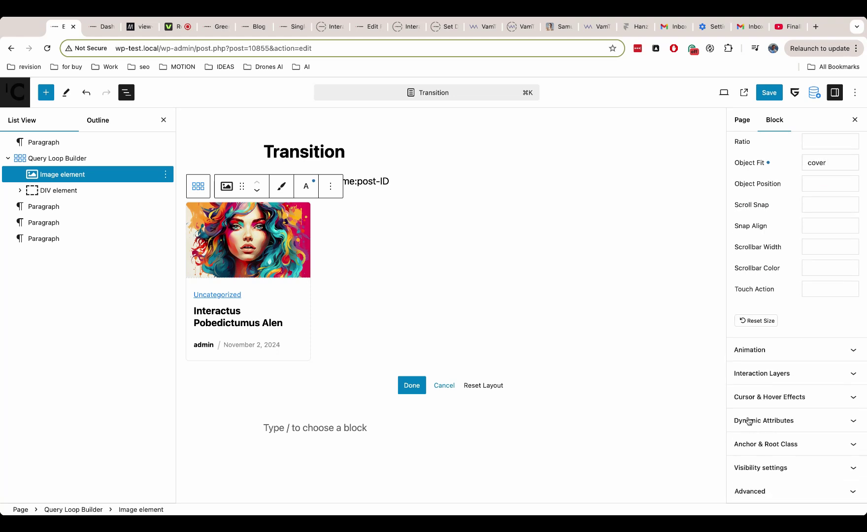
Add a custom dynamic attribute named 'style' with an empty value to the Query Loop image.
left_click(768, 421)
scroll(777, 424, "down", 1)
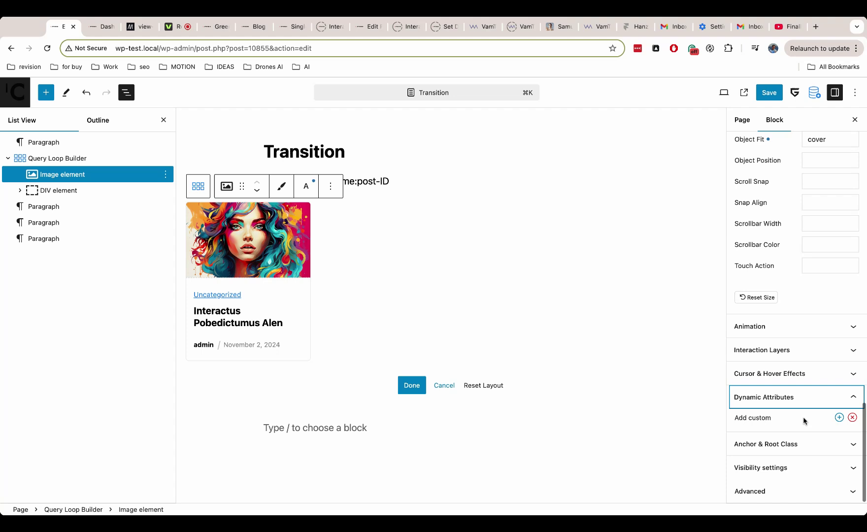
left_click(839, 417)
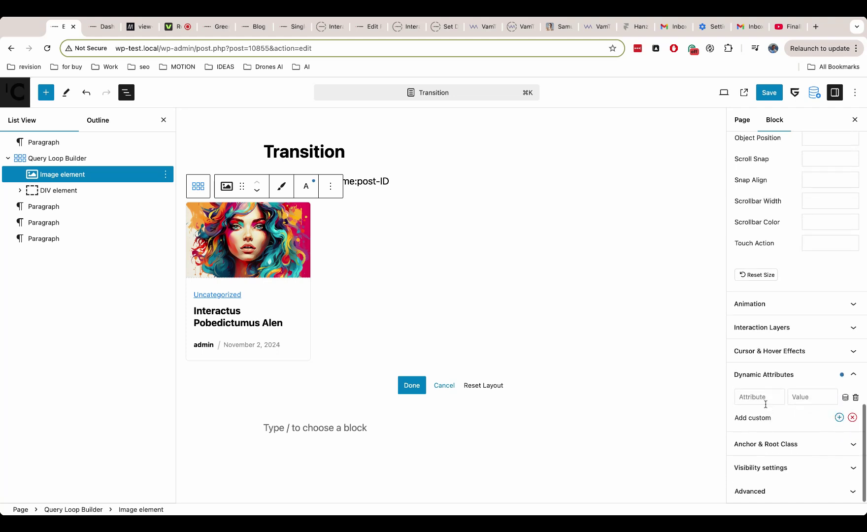
left_click(756, 398)
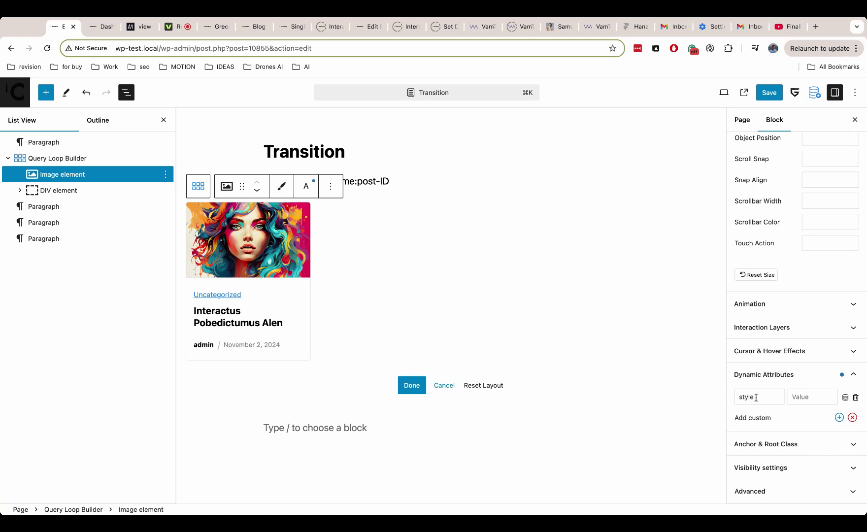
left_click(393, 186)
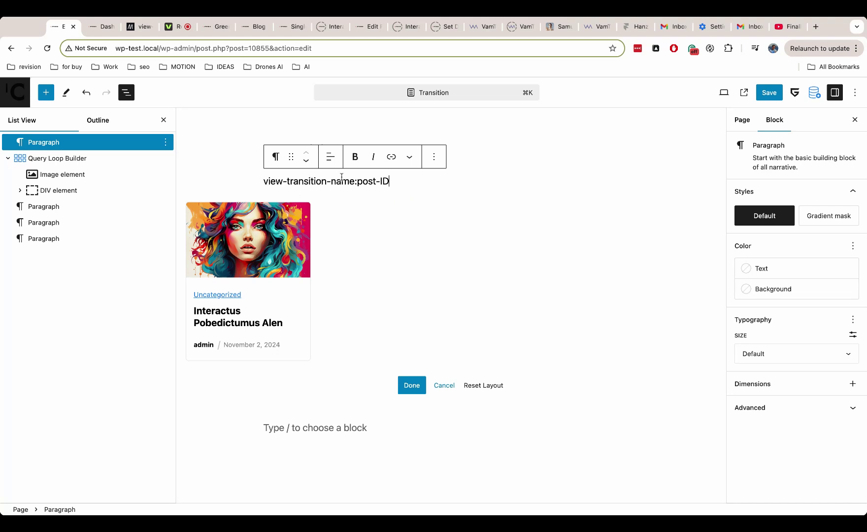
Change the note's post-ID to post-{DYNAMIC}, then cut the whole view-transition-name text.
double_click(391, 181)
type("{")
key("shift+Left")
type("D")
key("shift+Left")
key("shift+Left")
key("shift+Left")
key("shift+Left")
key("shift+Left")
key("shift+Left")
key("shift+Left")
key("shift+Left")
key("shift+Left")
key("shift+Left")
key("shift+Left")
key("shift+Left")
key("shift+Left")
key("shift+Left")
key("shift+Left")
key("shift+Left")
key("shift+Left")
key("shift+Left")
key("shift+Left")
key("shift+Left")
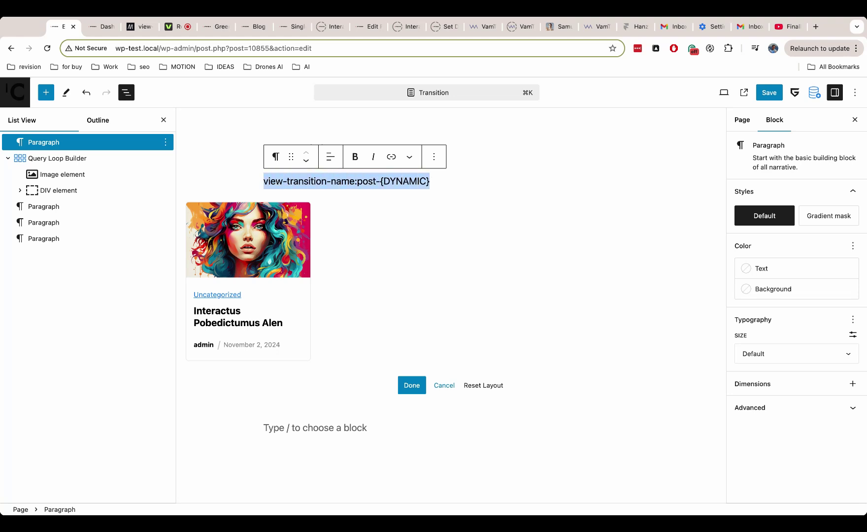
key("super+x")
Paste view-transition-name:post-{DYNAMIC} into the image's style attribute value.
left_click(247, 238)
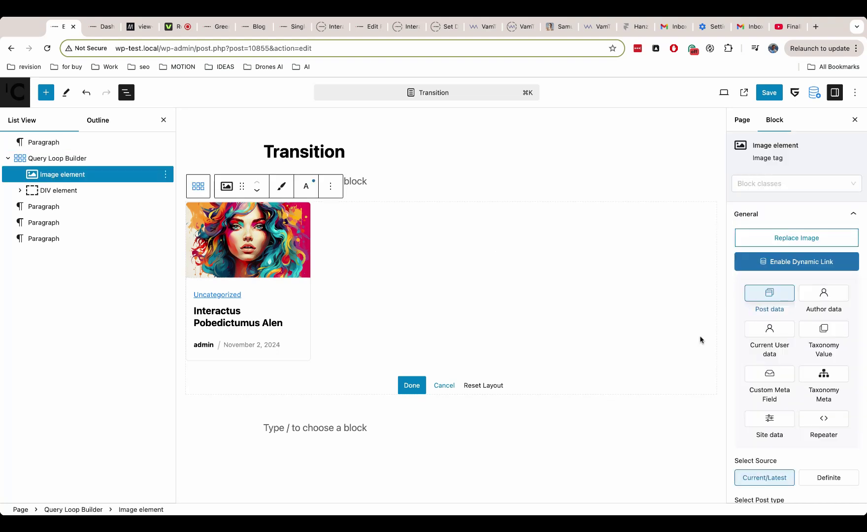
scroll(798, 354, "down", 10)
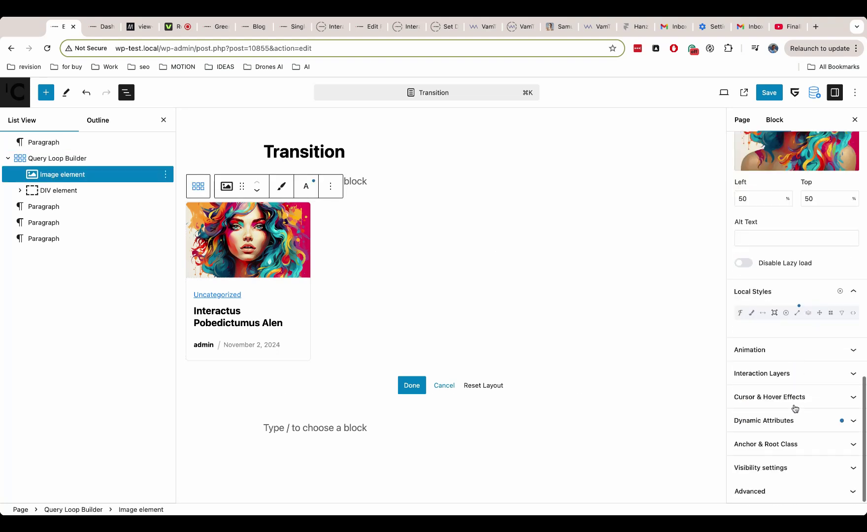
left_click(795, 420)
scroll(797, 414, "down", 2)
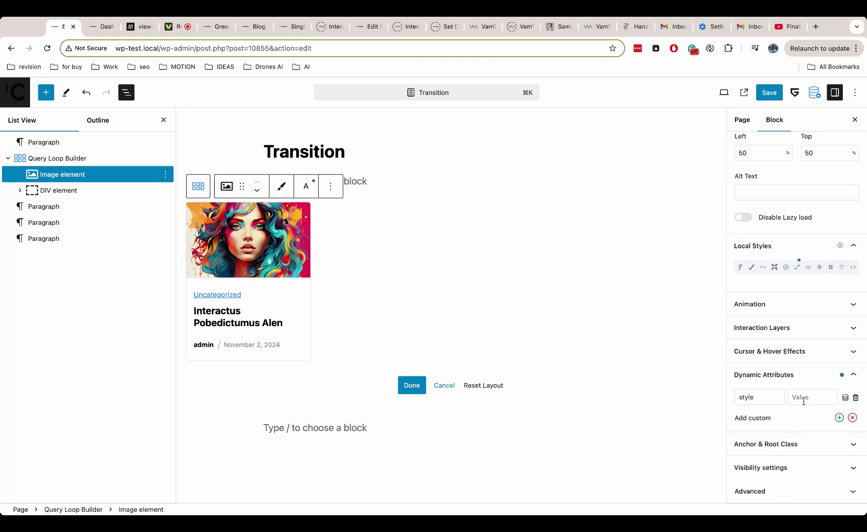
left_click(803, 397)
key("super+v")
Bind the value's dynamic part to Post data, Current/Latest post, post type Post, Post ID.
left_click(845, 399)
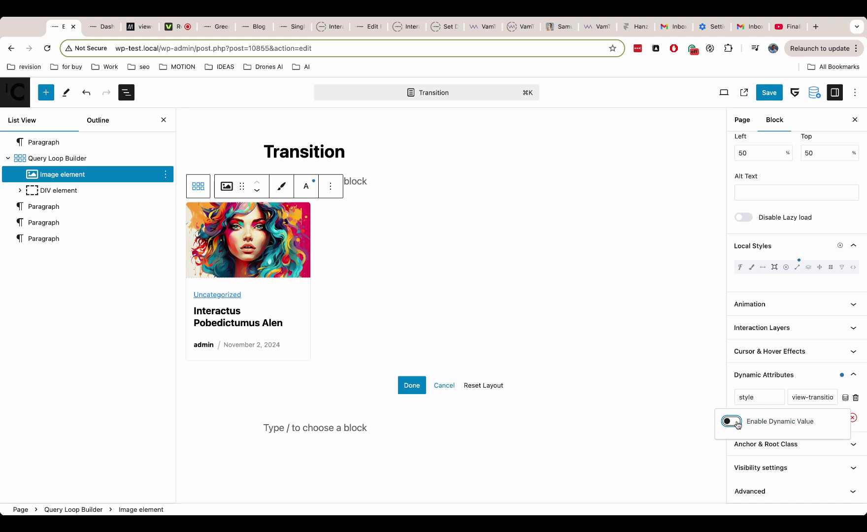
left_click(732, 421)
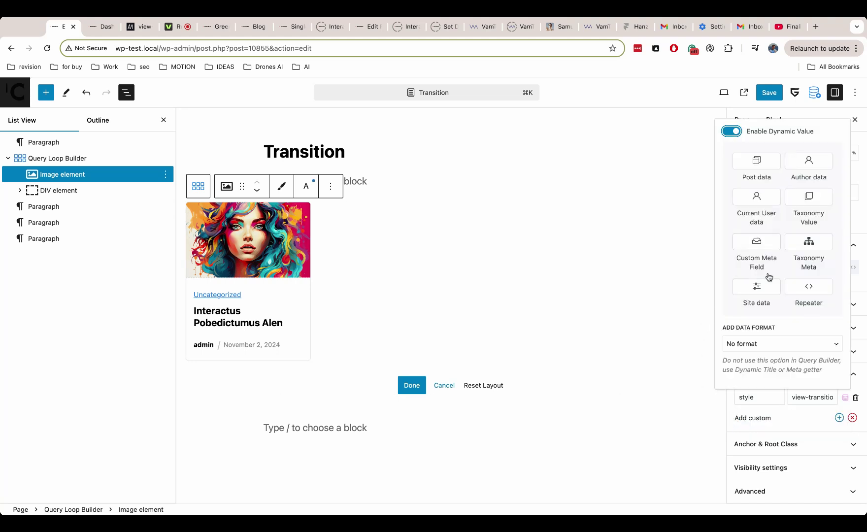
left_click(762, 170)
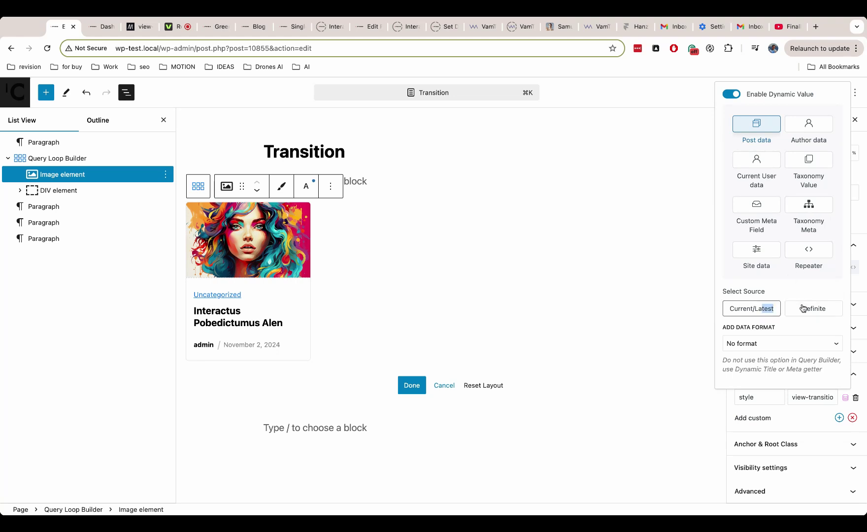
left_click(755, 308)
scroll(776, 197, "down", 5)
left_click(776, 197)
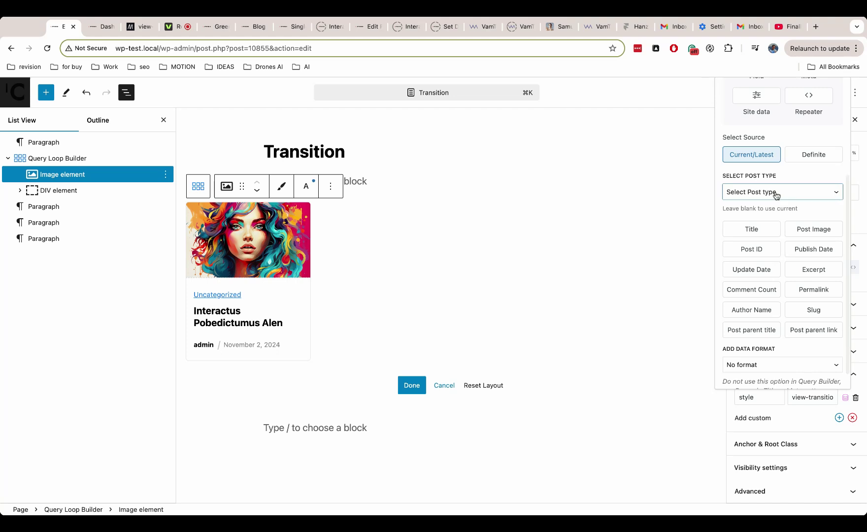
left_click(779, 207)
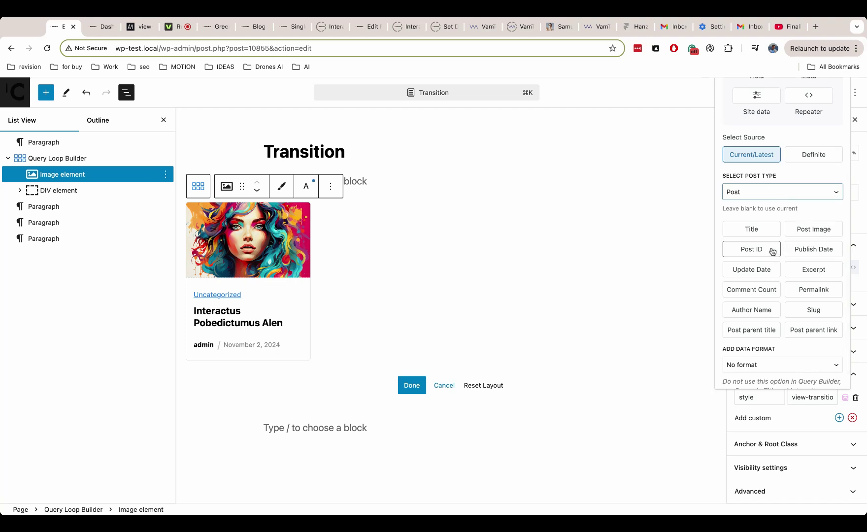
left_click(749, 250)
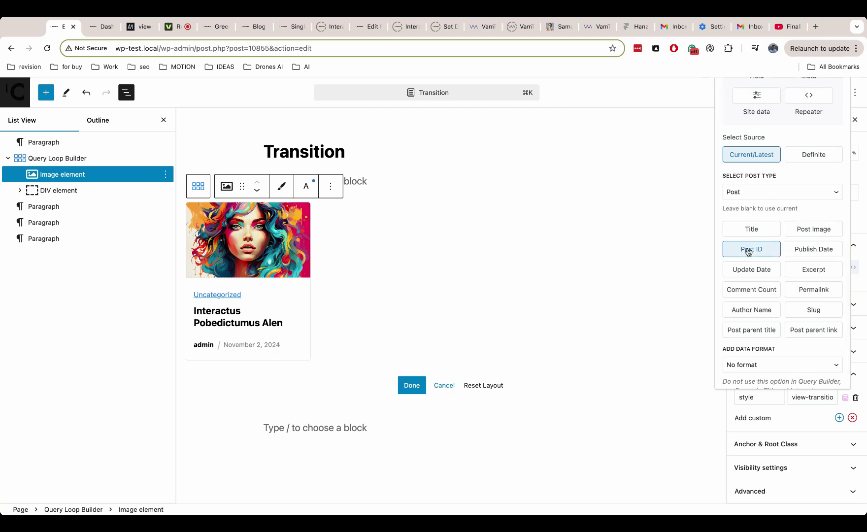
left_click(801, 422)
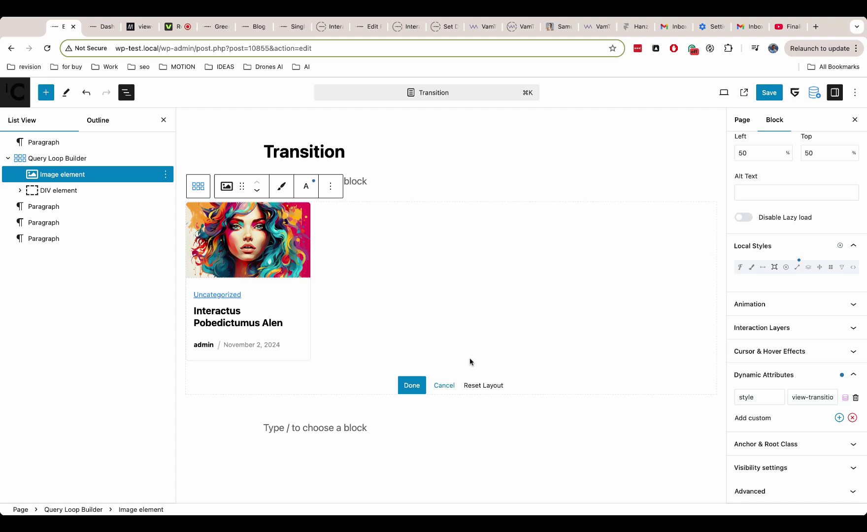
Copy the image element, then save the Transition page and view it live.
left_click(330, 186)
left_click(339, 218)
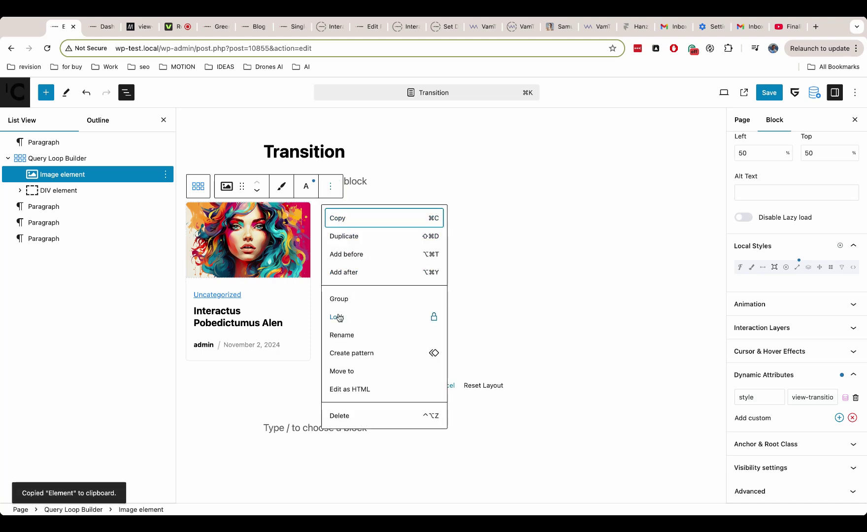
left_click(339, 318)
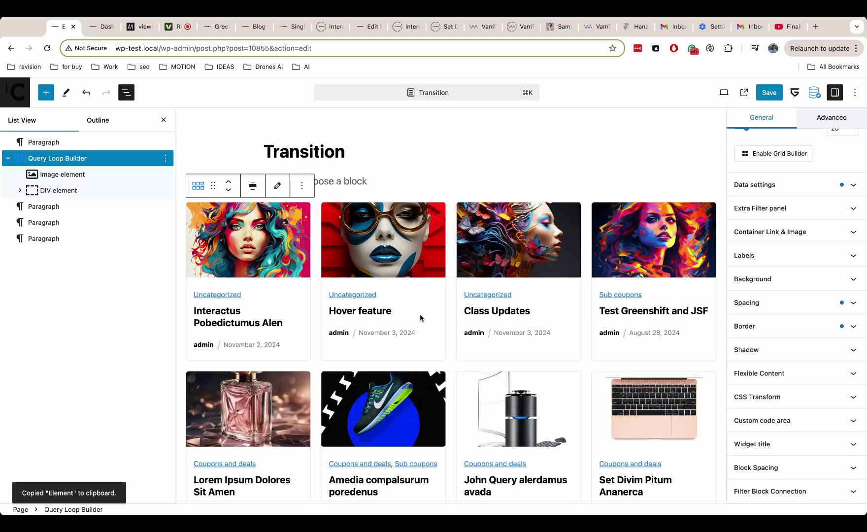
left_click(163, 119)
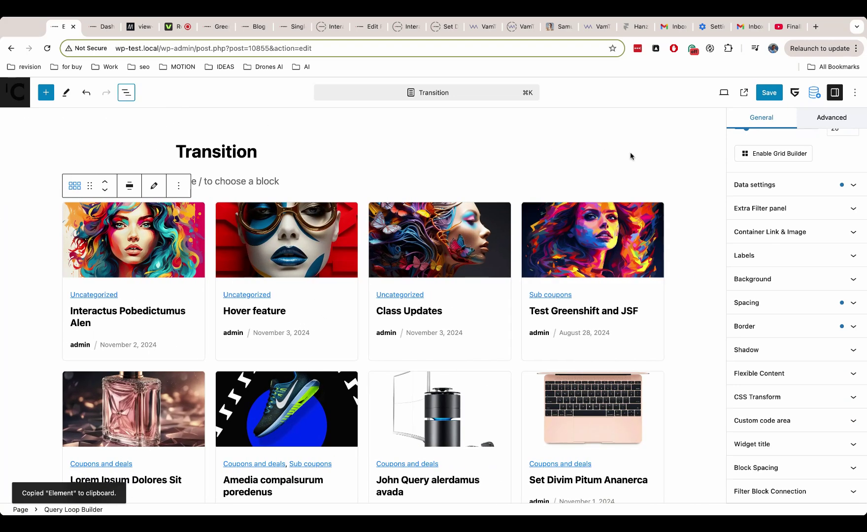
left_click(769, 92)
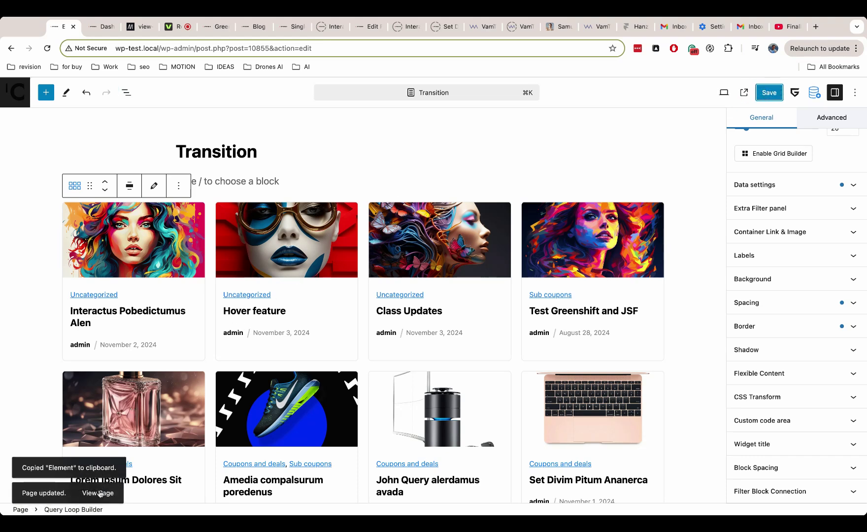
left_click(99, 494)
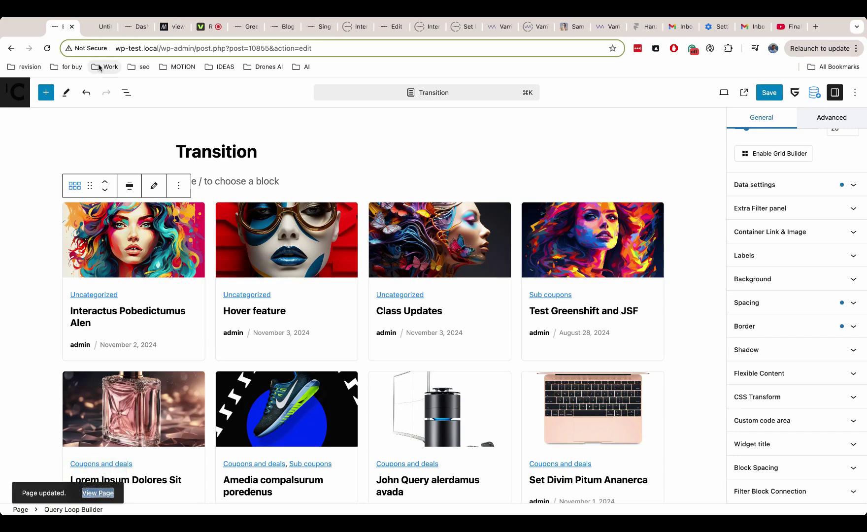
Inspect the live card images in DevTools, confirming view-transition-name post-1 and post-10459.
scroll(89, 239, "down", 3)
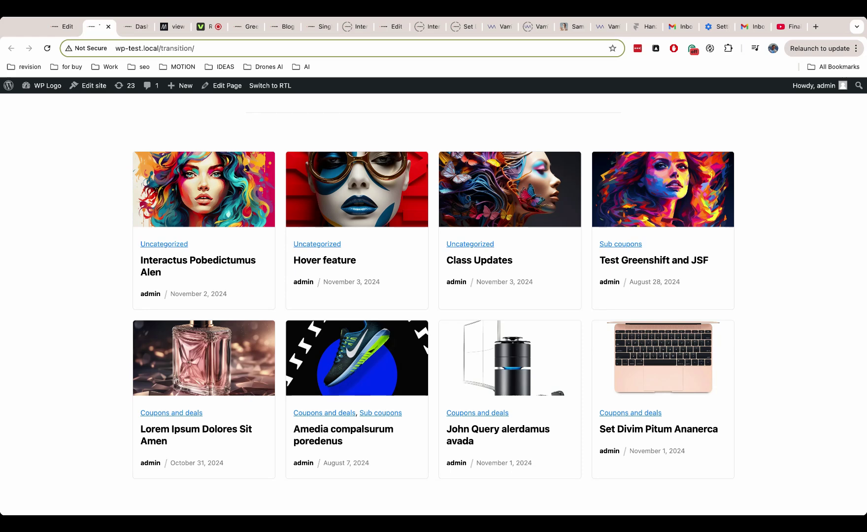
key("super+alt+i")
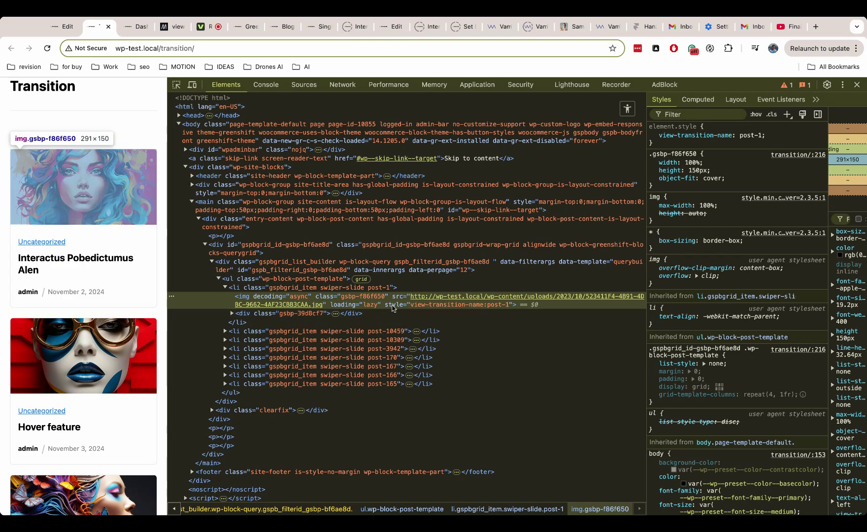
left_click(225, 331)
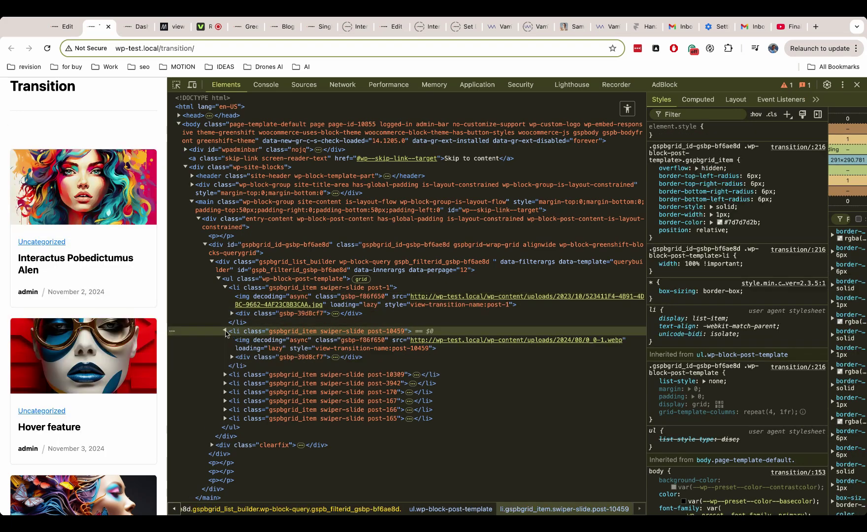
key("ctrl+Left")
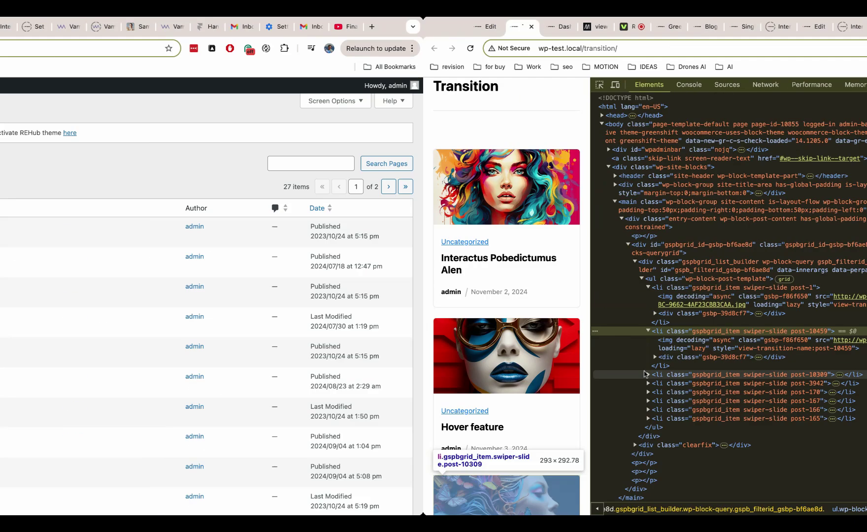
Go to Appearance > Editor > Templates and scroll to the Single Posts template.
mouse_move(61, 351)
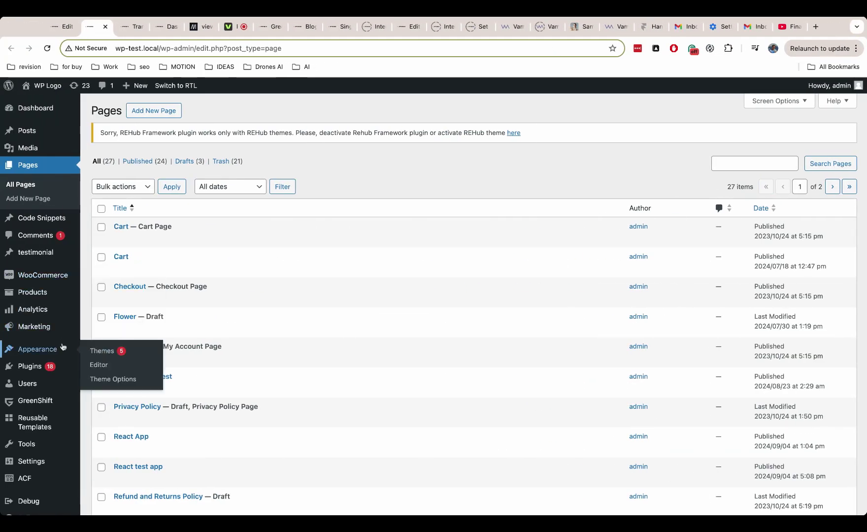
left_click(98, 364)
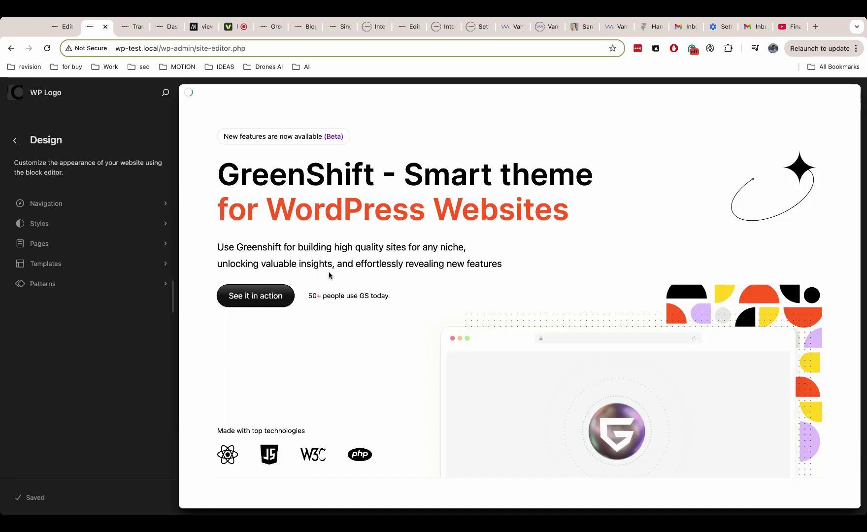
left_click(136, 263)
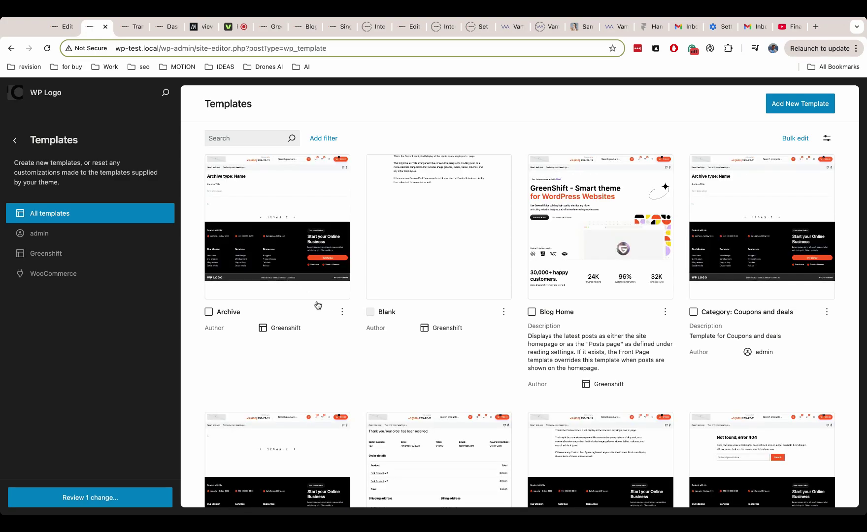
scroll(318, 306, "down", 8)
scroll(532, 315, "down", 7)
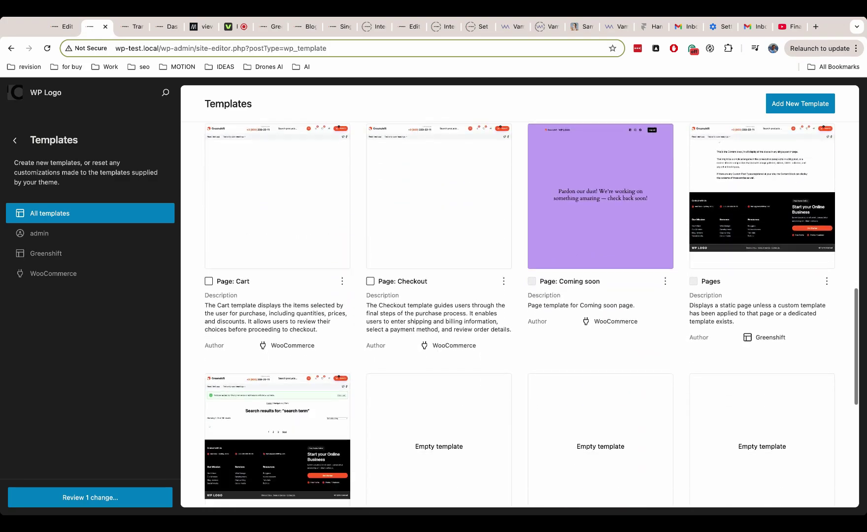
scroll(614, 344, "down", 3)
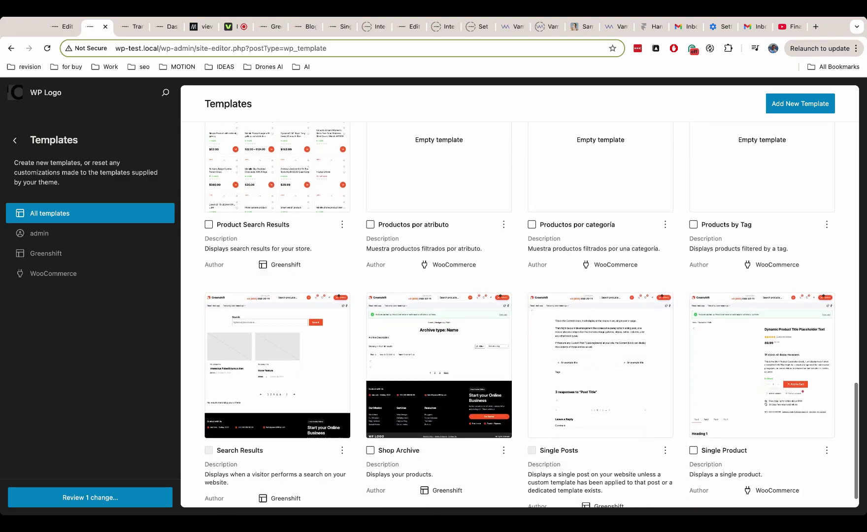
Open Single Posts and paste the copied Image element into a new block above the Title.
left_click(614, 344)
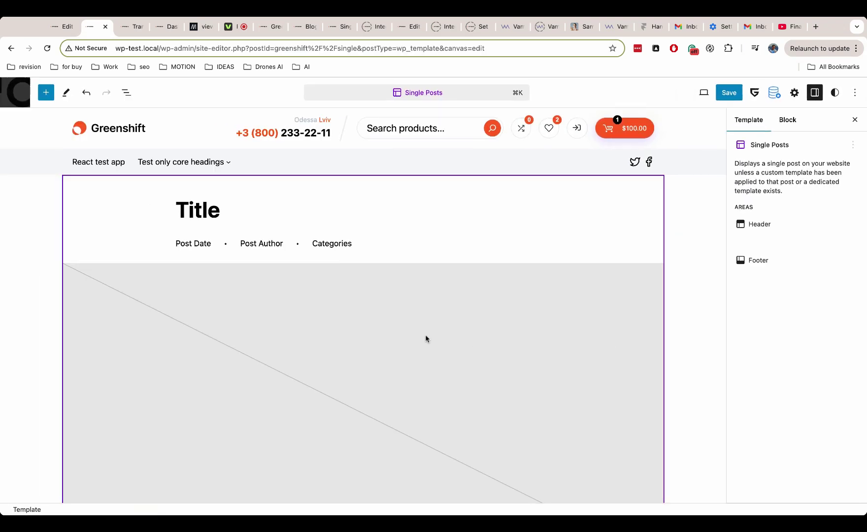
left_click(426, 339)
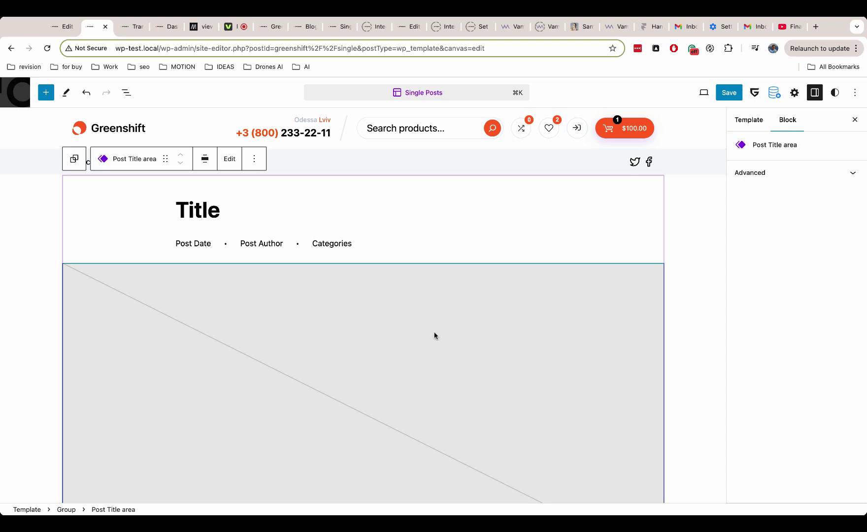
left_click(380, 210)
left_click(338, 176)
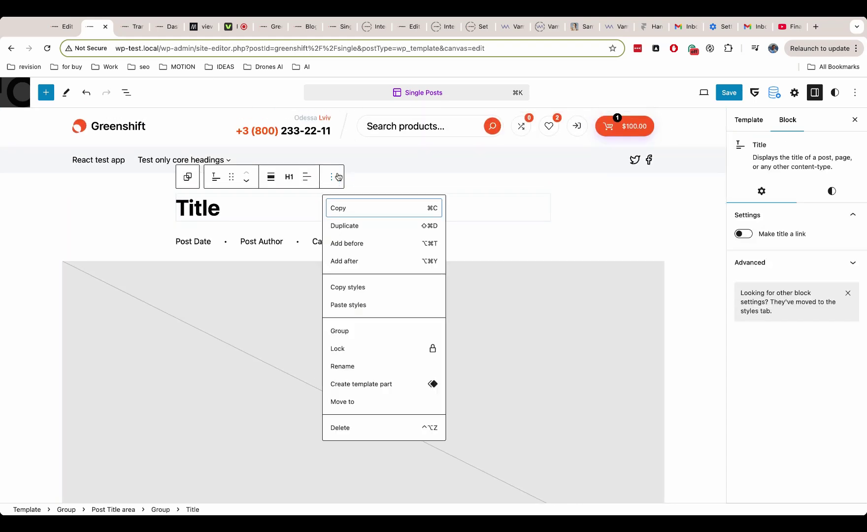
left_click(369, 245)
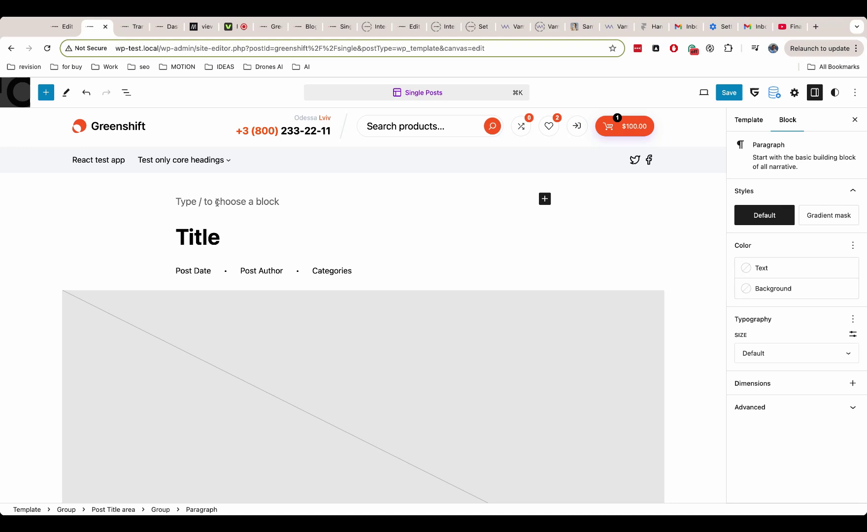
key("super+v")
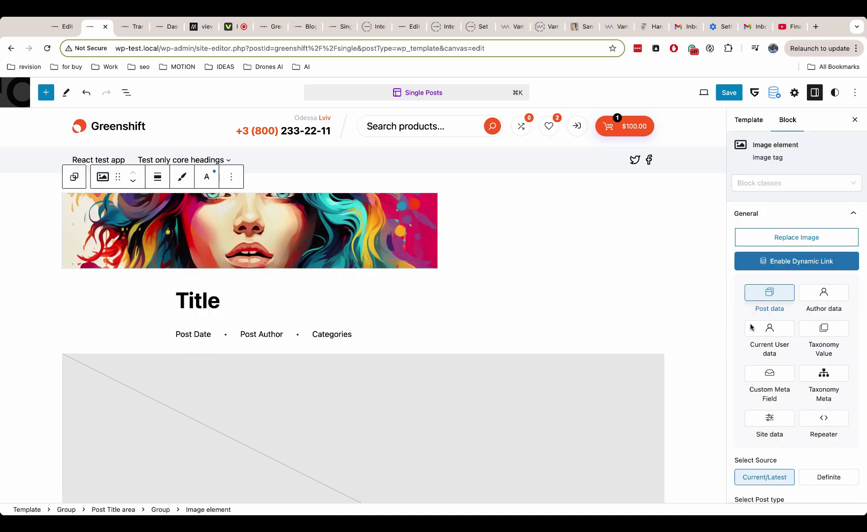
Make the pasted image Wide width with a height of 450 px.
scroll(796, 339, "down", 5)
left_click(798, 329)
scroll(799, 332, "down", 1)
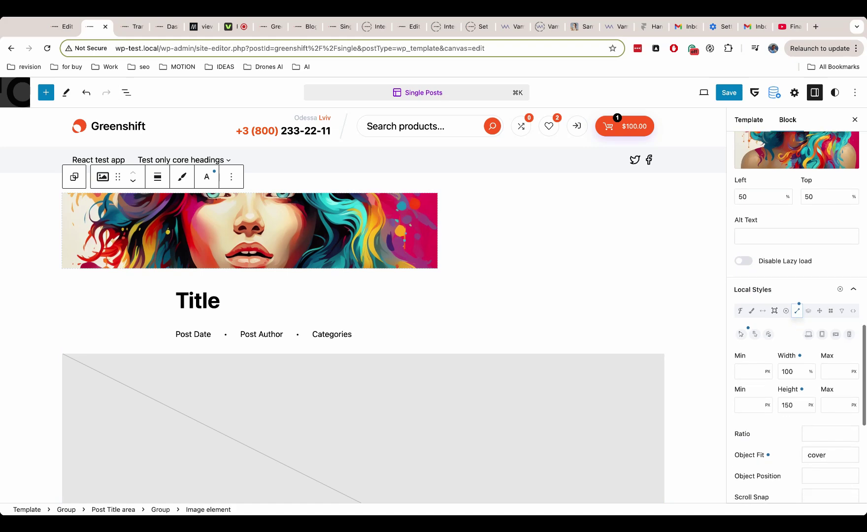
left_click(166, 179)
left_click(185, 228)
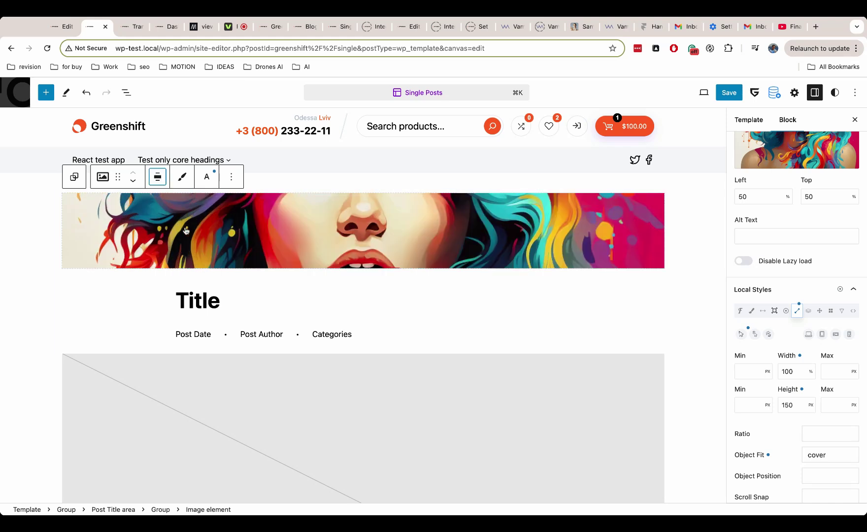
left_click(785, 405)
key("BackSpace")
type("4")
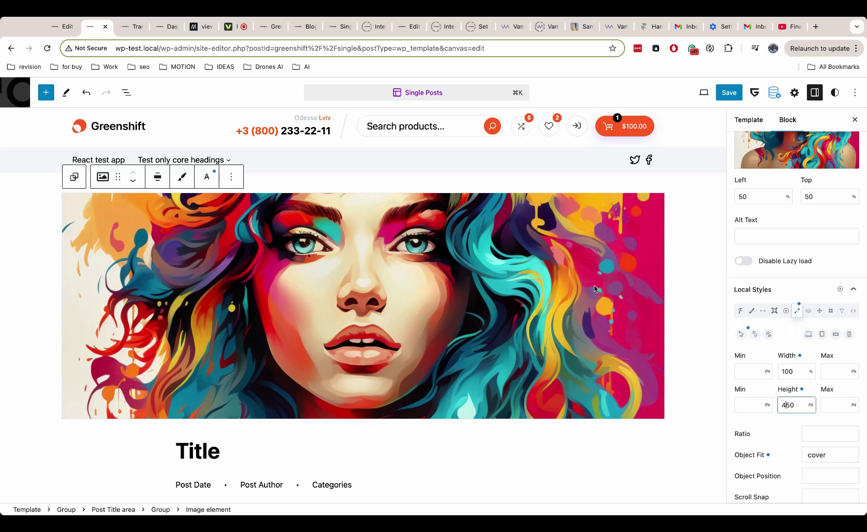
Delete the old Featured Image placeholder block from the template.
scroll(595, 285, "down", 3)
scroll(594, 289, "down", 3)
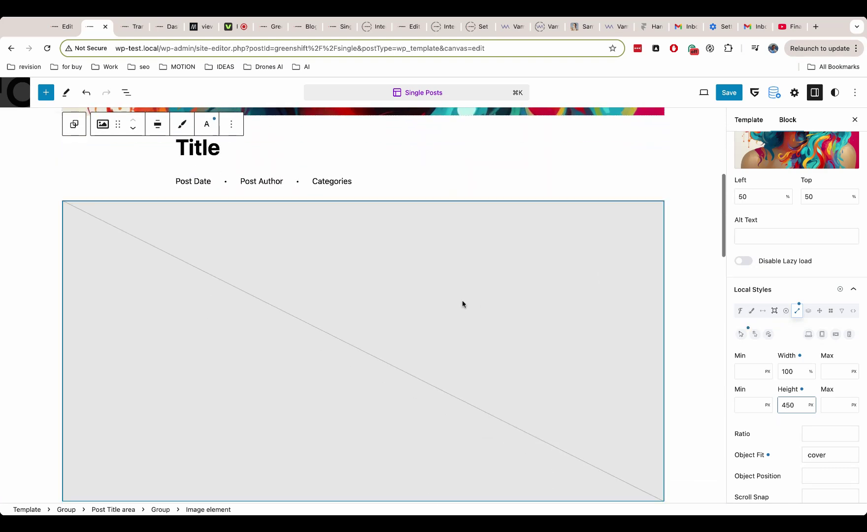
left_click(464, 305)
left_click(200, 184)
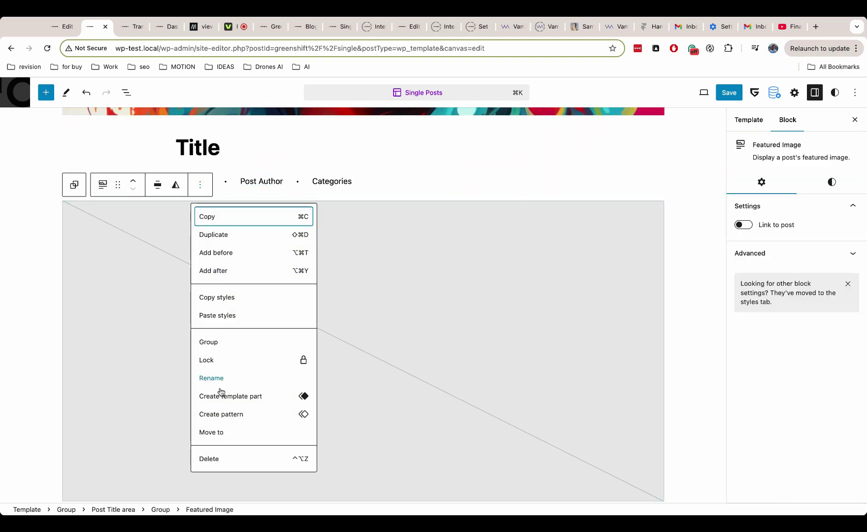
left_click(210, 459)
scroll(240, 315, "up", 5)
scroll(243, 321, "up", 3)
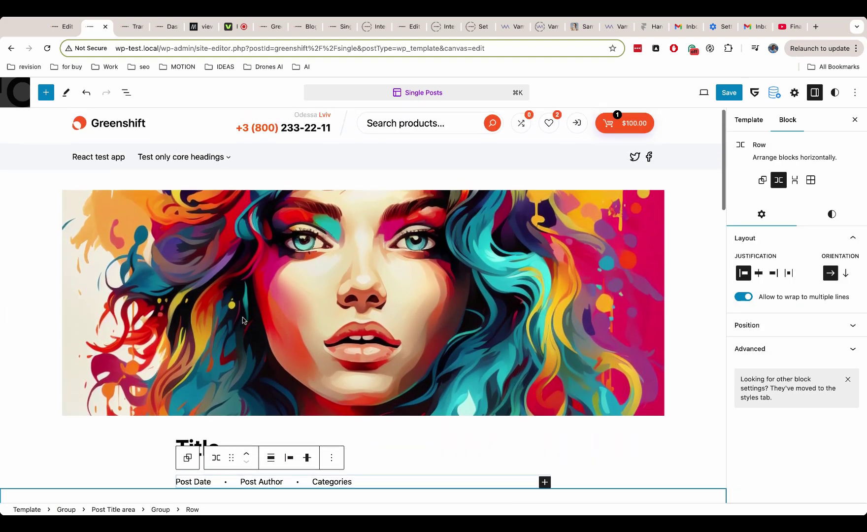
Save the Single Posts template changes.
left_click(293, 311)
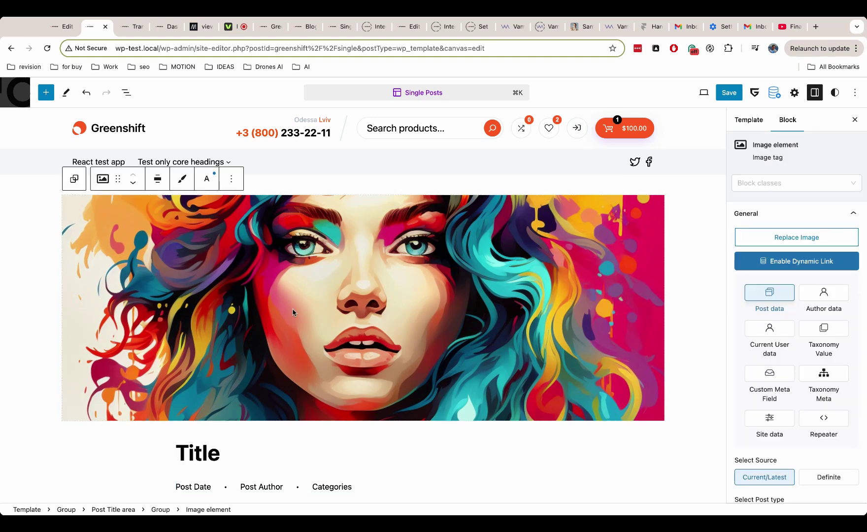
left_click(730, 93)
left_click(734, 93)
left_click(126, 29)
Open GreenShift global settings and expand Interactive Options to check Enable Page Transition.
left_click(754, 92)
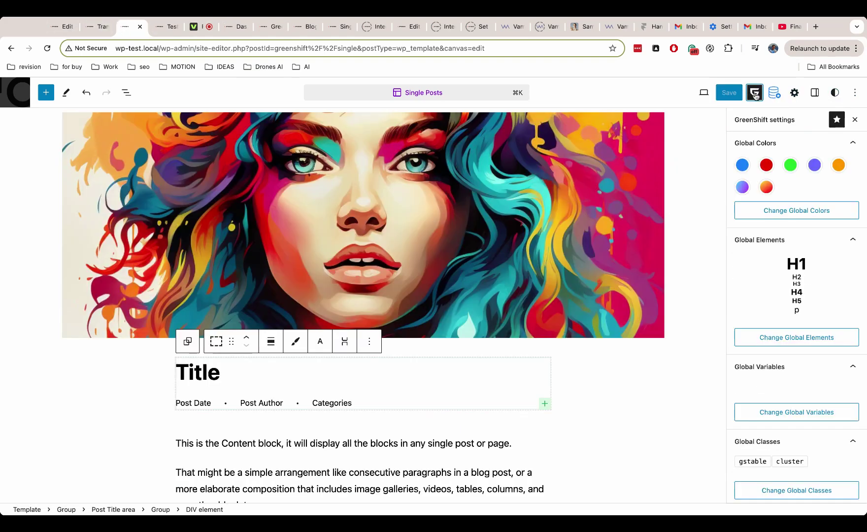
scroll(814, 282, "down", 5)
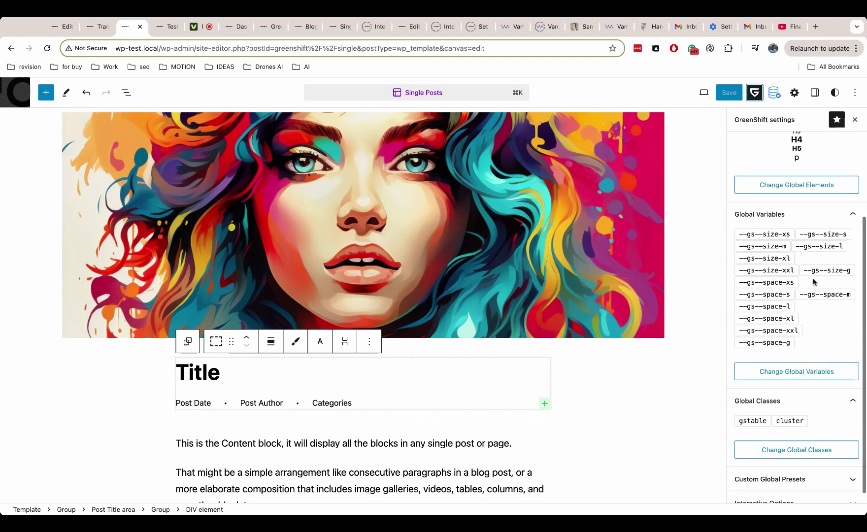
left_click(804, 493)
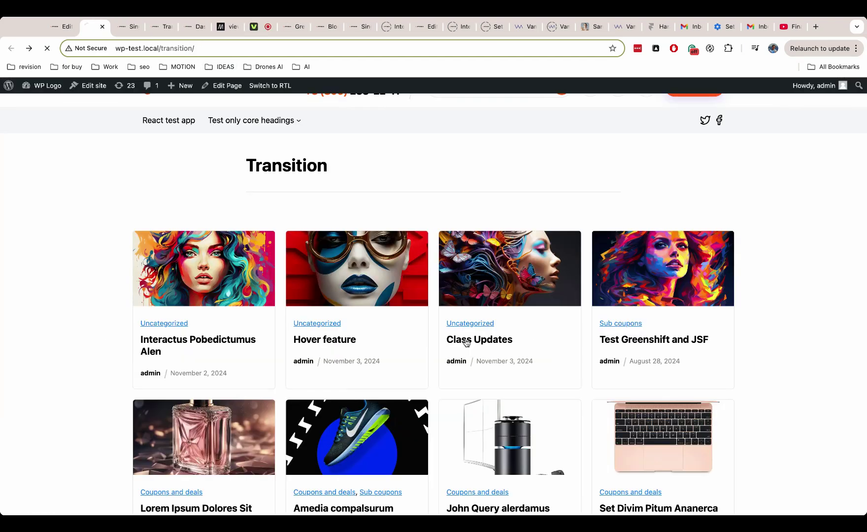
Preview transitions by opening the Class Updates, Hover feature and Interactus posts, returning after each.
left_click(458, 340)
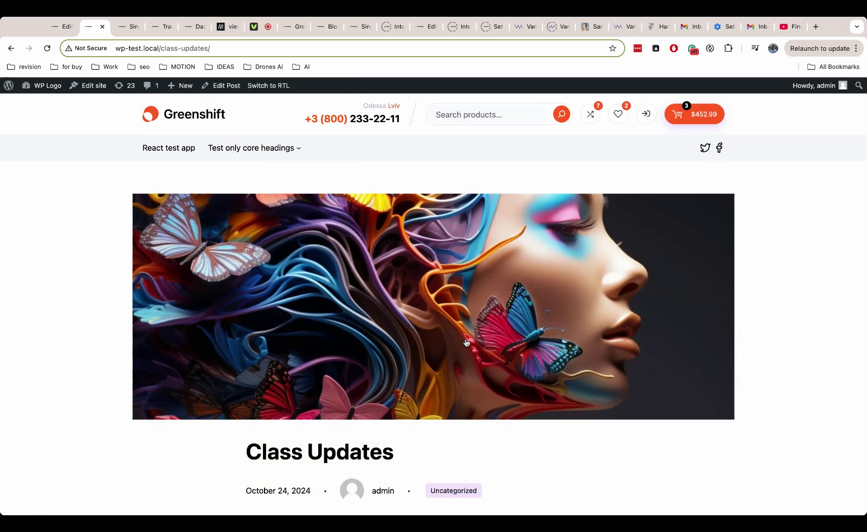
left_click(11, 48)
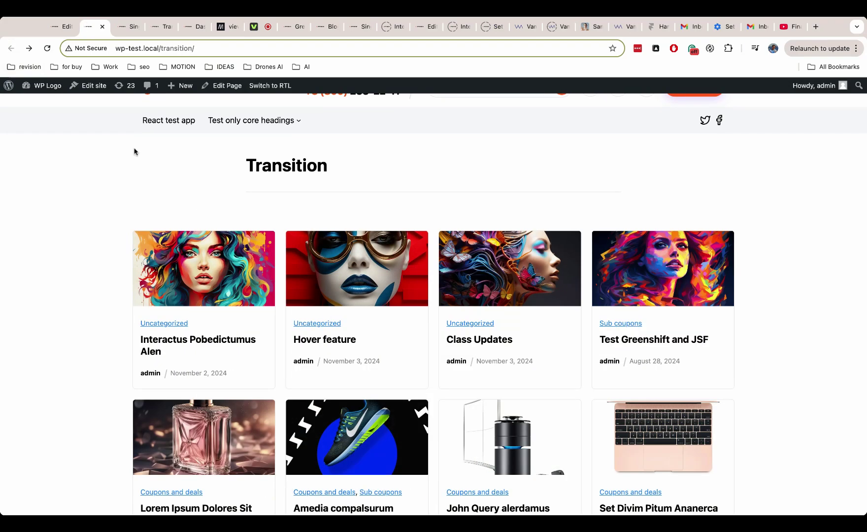
left_click(311, 341)
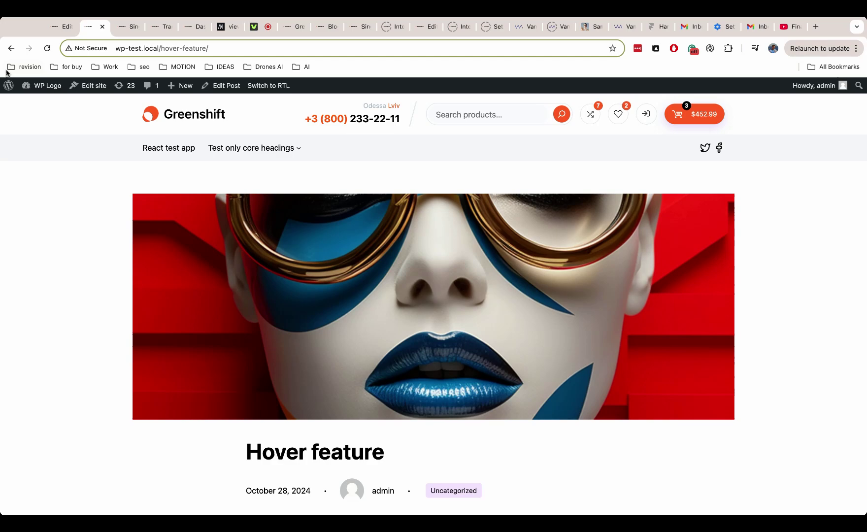
left_click(11, 49)
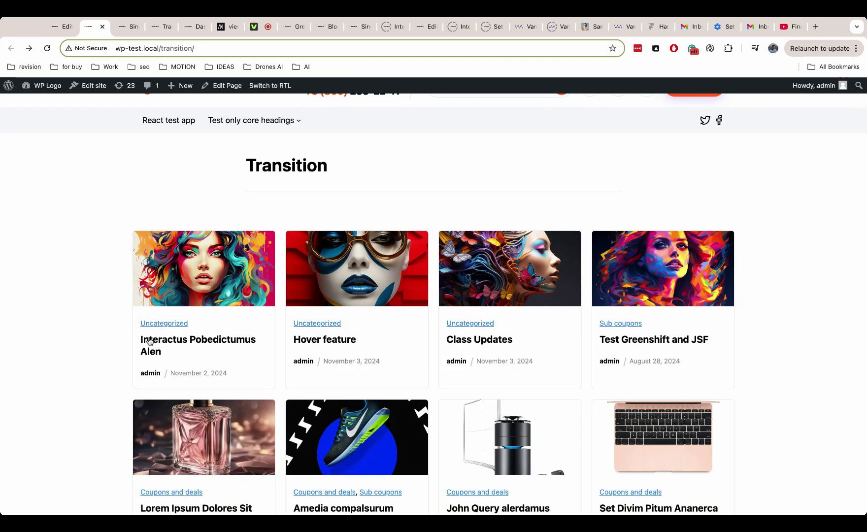
left_click(150, 341)
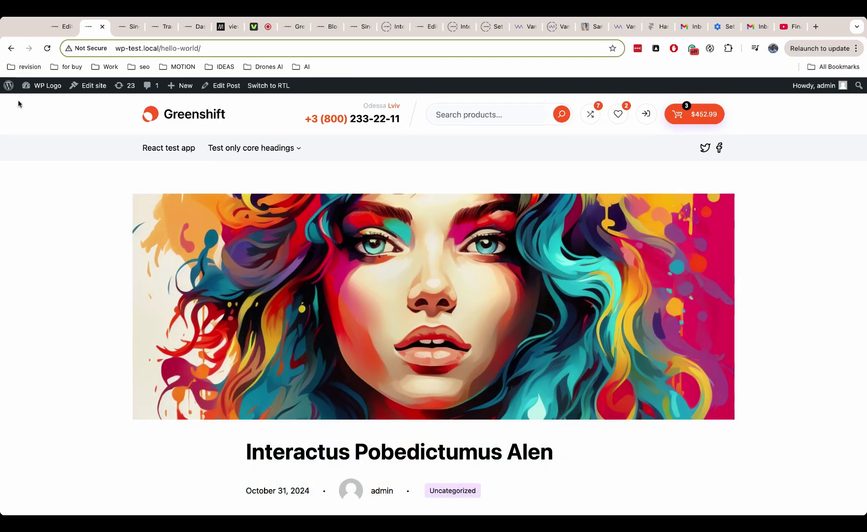
left_click(11, 49)
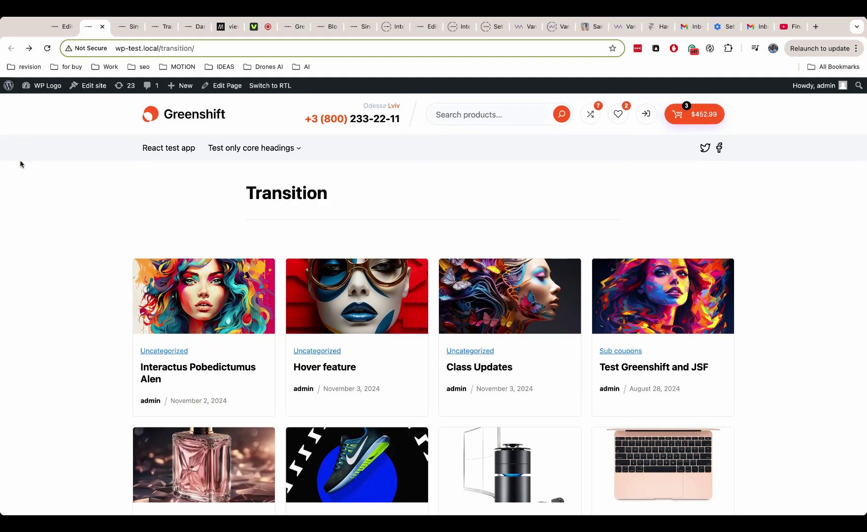
In the Single Posts template, wrap the post Title and the date/author/categories row into one Element.
left_click(133, 30)
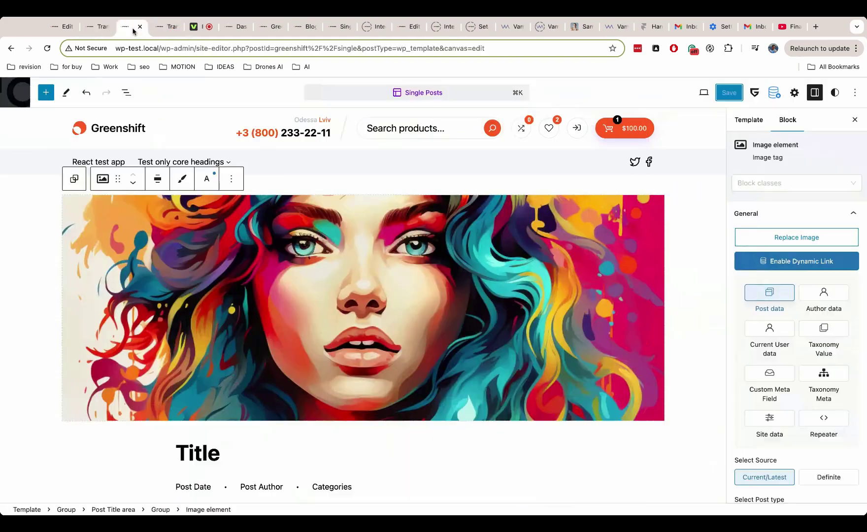
scroll(275, 293, "down", 4)
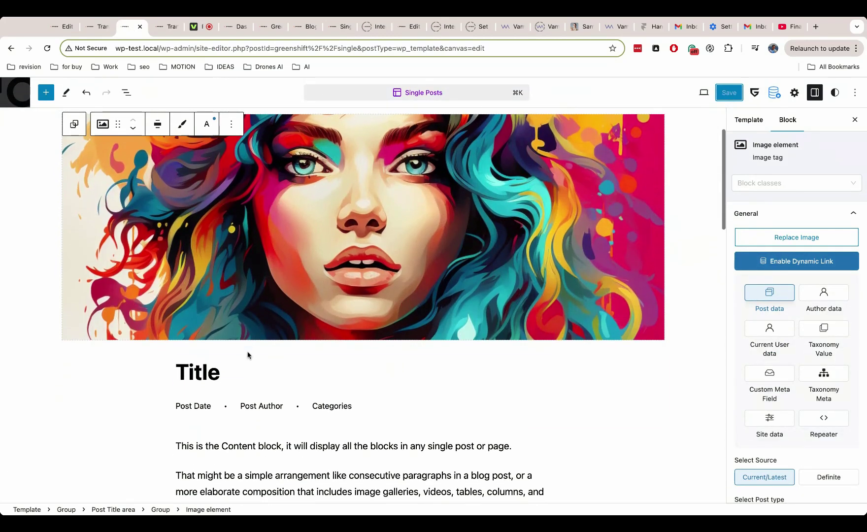
left_click(245, 370)
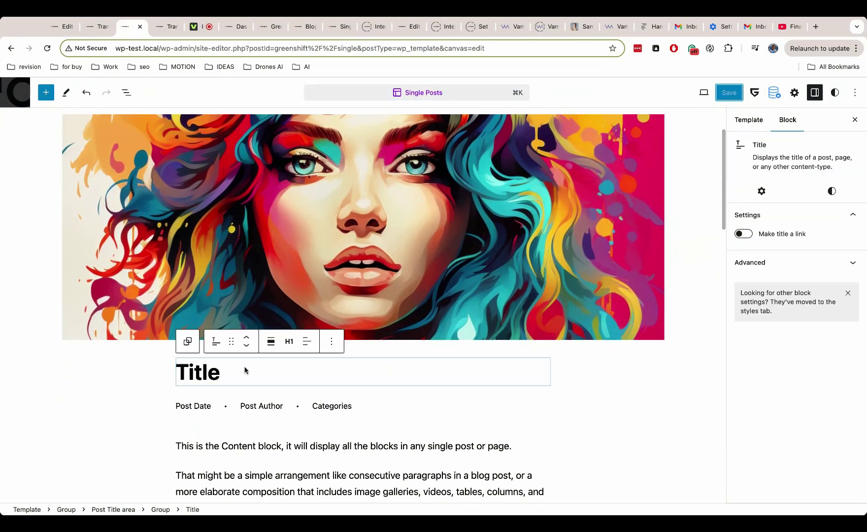
left_click(368, 405, "shift")
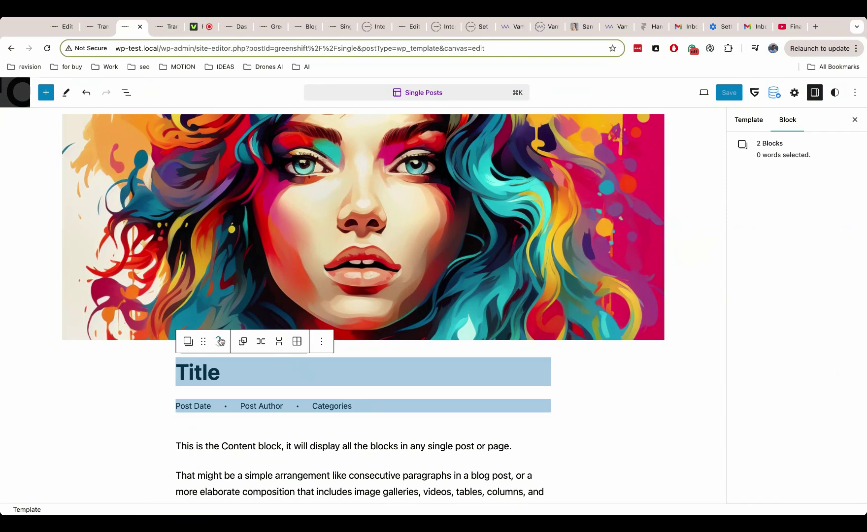
left_click(188, 342)
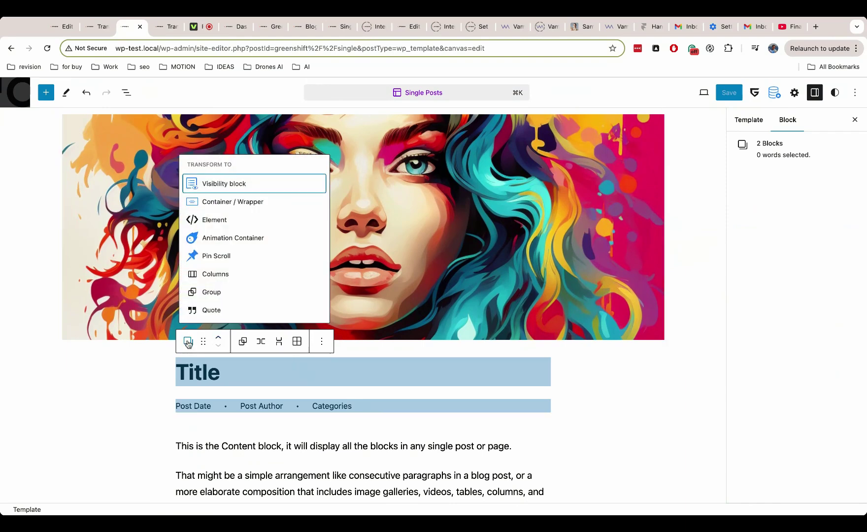
left_click(220, 225)
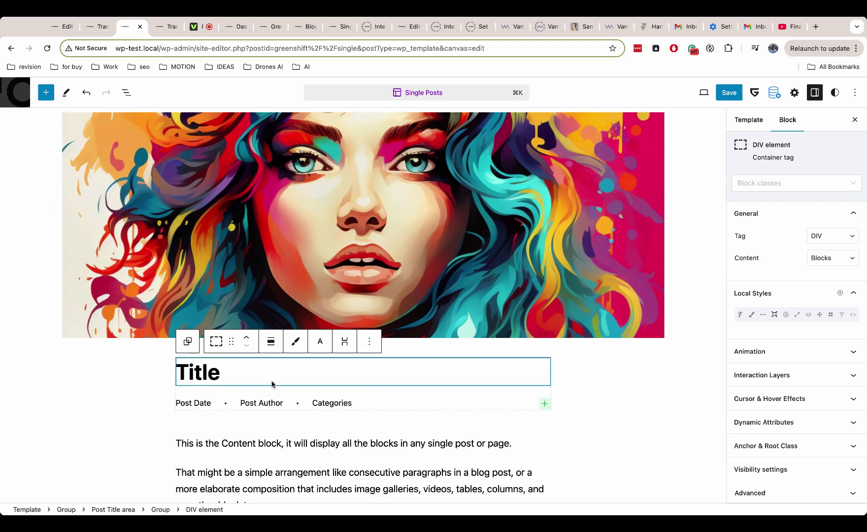
Set the wrapper Element's animation type to Fade Up.
left_click(768, 351)
scroll(770, 350, "down", 4)
scroll(771, 304, "up", 3)
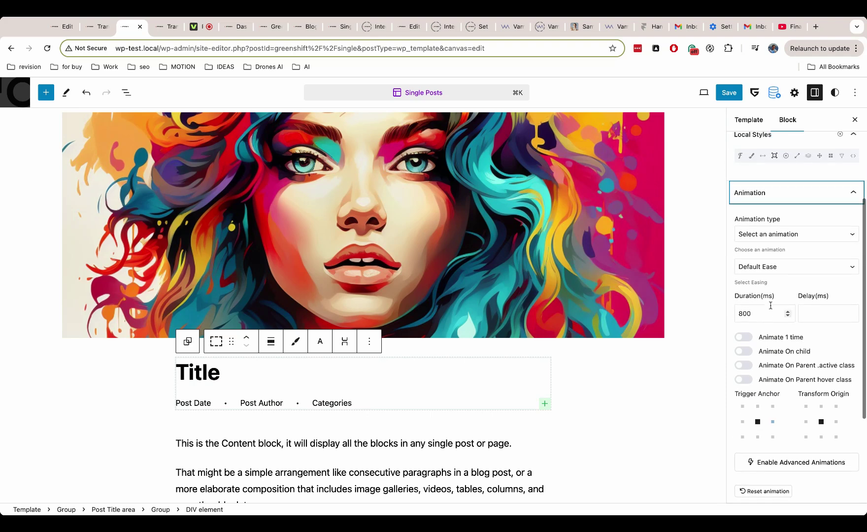
left_click(787, 235)
left_click(784, 250)
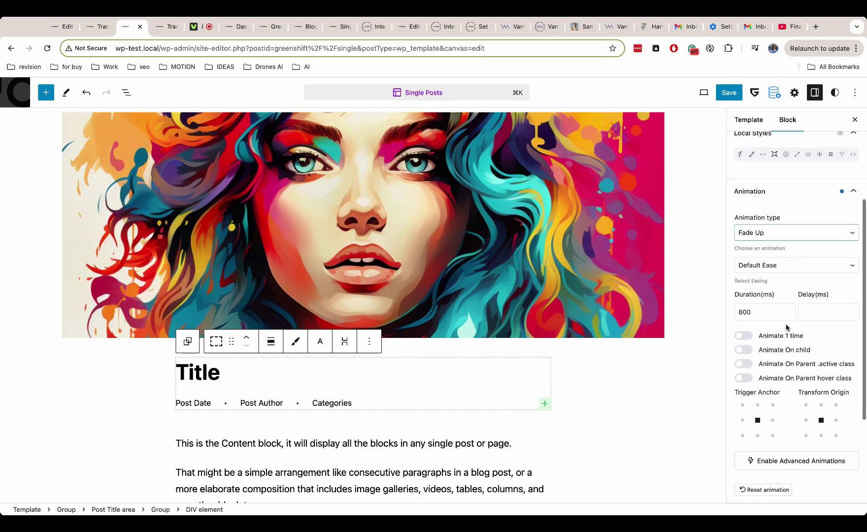
Animate each child separately with a 350 ms stagger delay, and save the template.
scroll(789, 323, "down", 3)
left_click(748, 270)
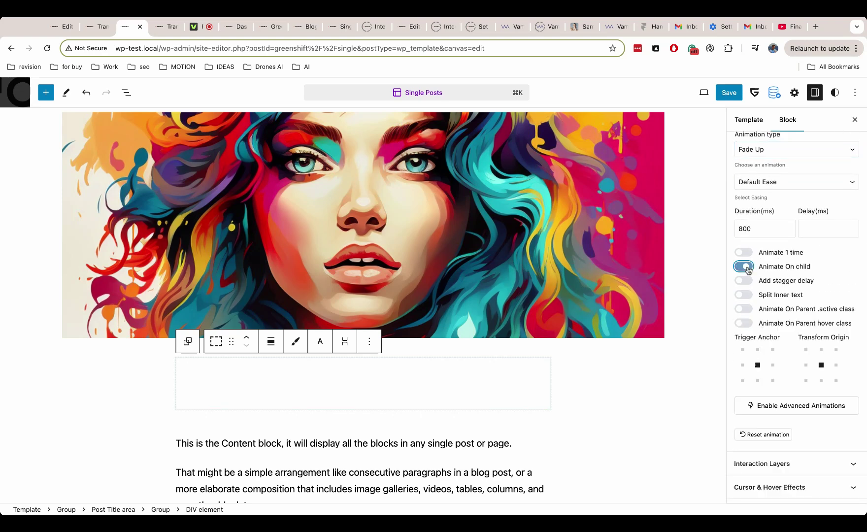
scroll(830, 289, "down", 1)
left_click(744, 260)
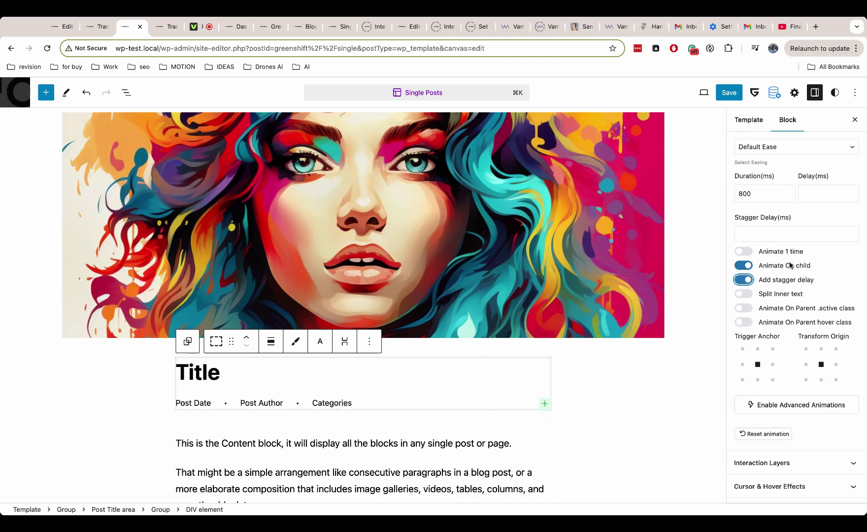
left_click(852, 231)
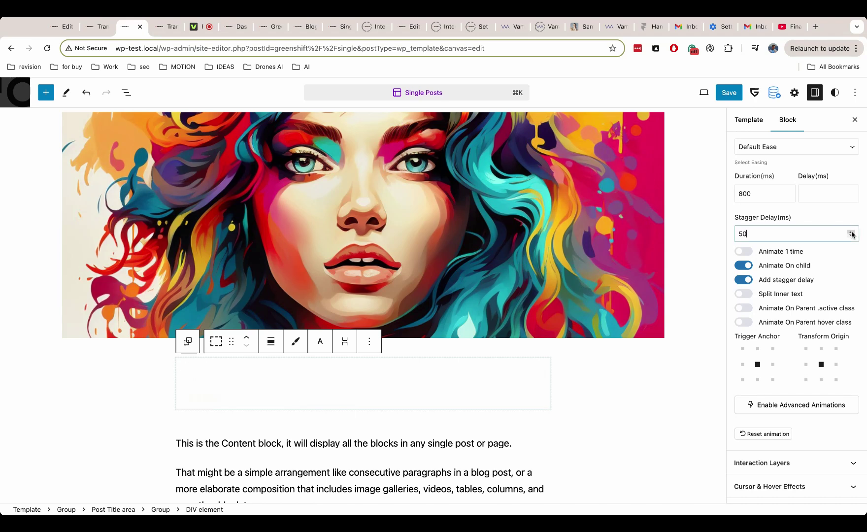
left_click(852, 232)
left_click(852, 232)
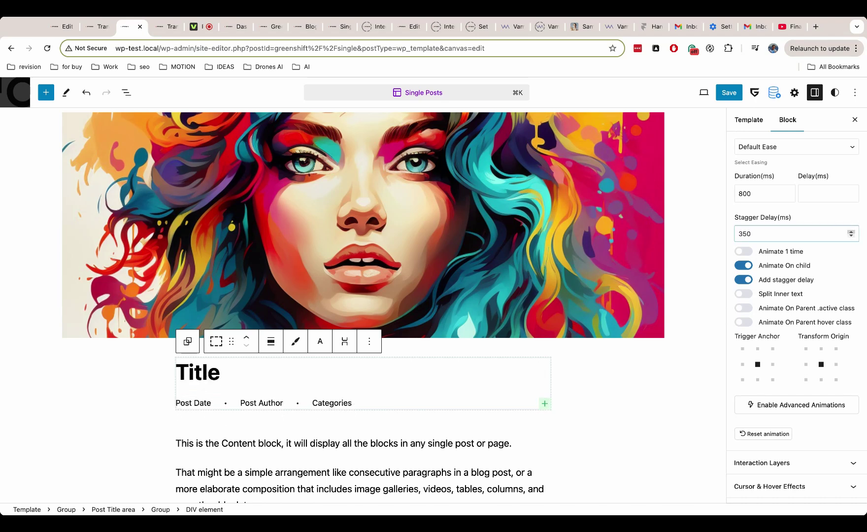
left_click(731, 98)
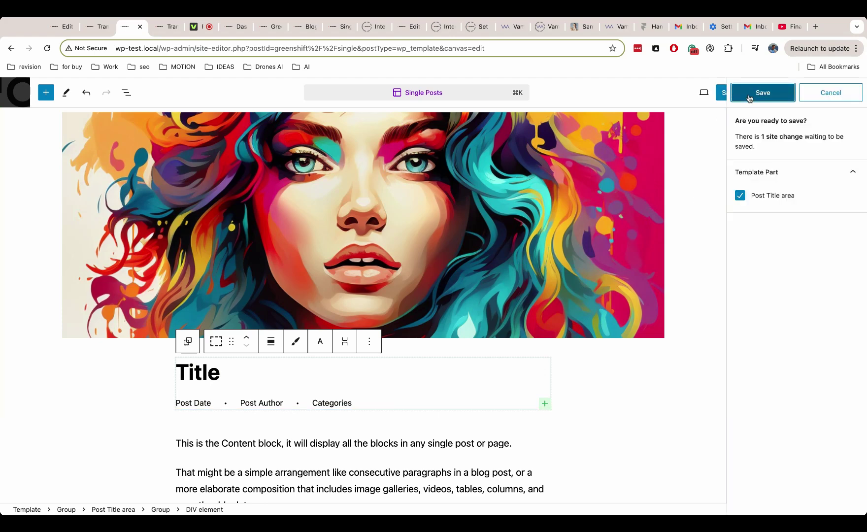
left_click(749, 96)
Reload the Transition page, view Class Updates, then return and open Test Greenshift and JSF.
left_click(162, 28)
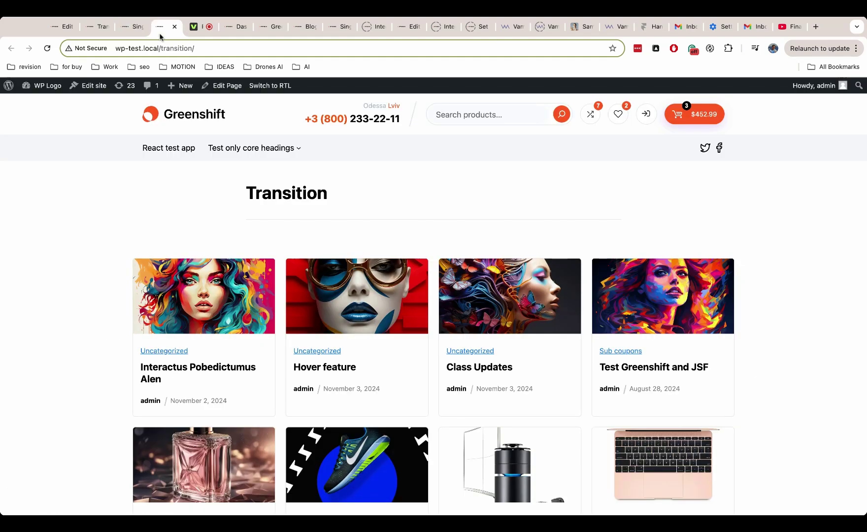
left_click(48, 49)
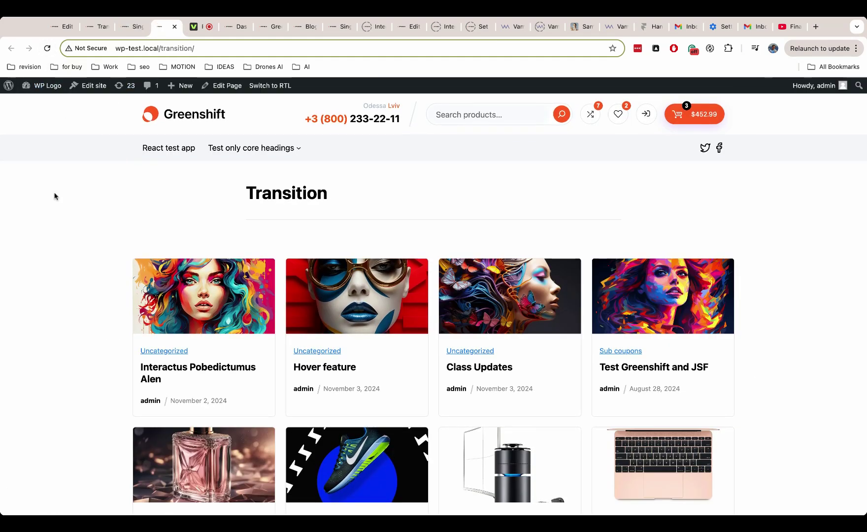
left_click(453, 369)
scroll(451, 365, "down", 2)
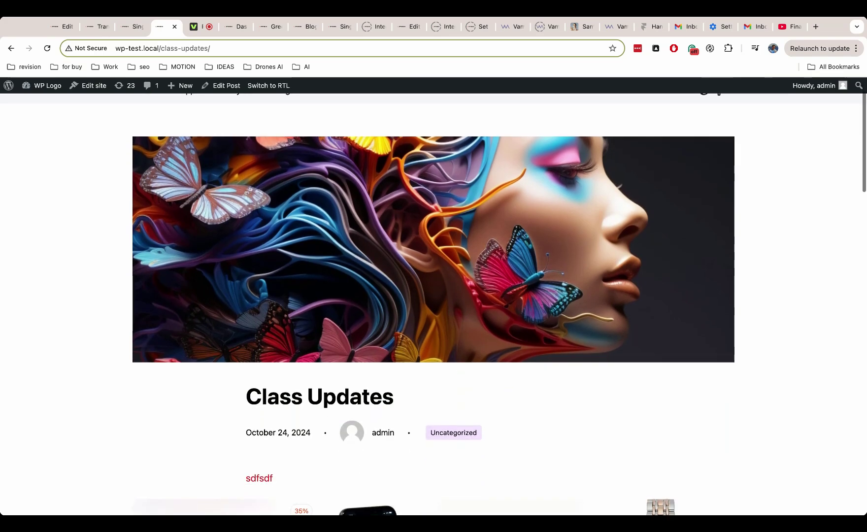
scroll(63, 105, "up", 2)
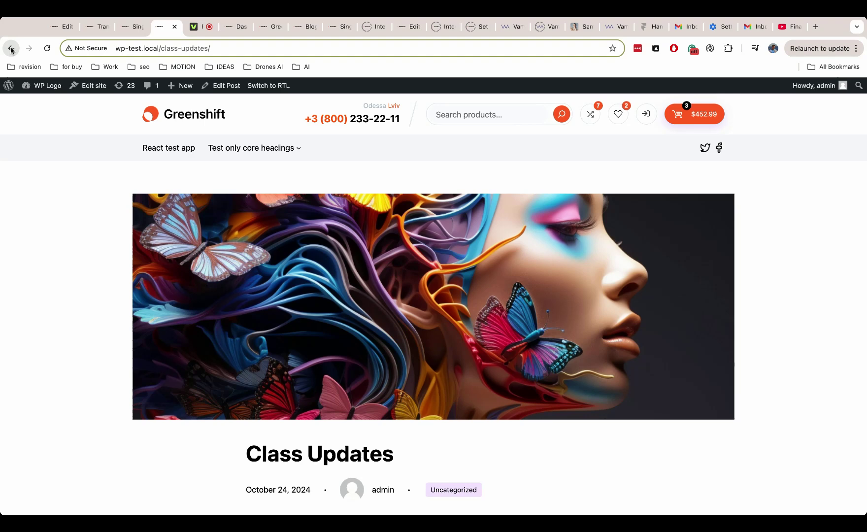
left_click(11, 49)
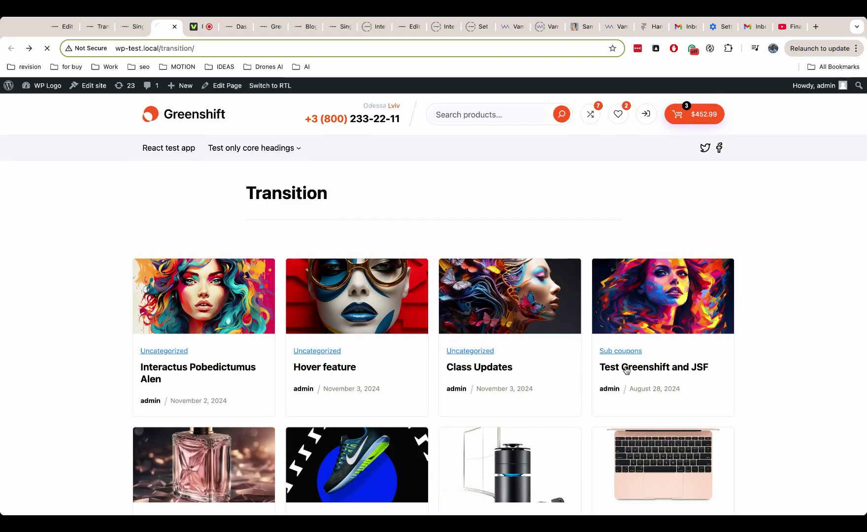
left_click(627, 370)
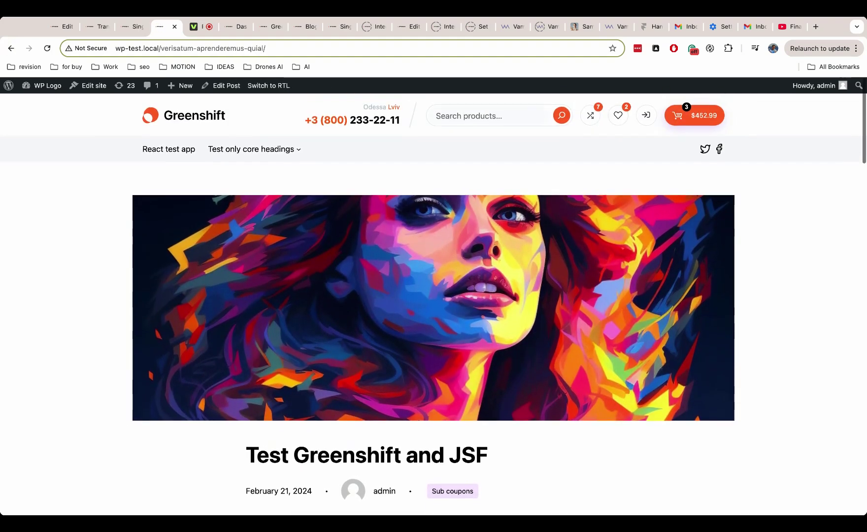